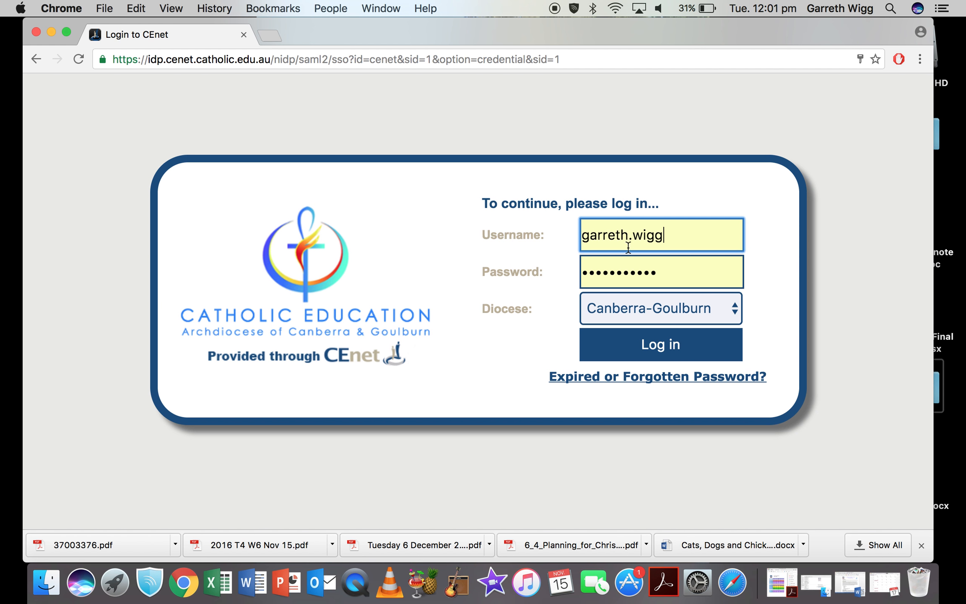
- Log in with the filled-in account credentials and create a blank document in Google Docs
left_click(645, 345)
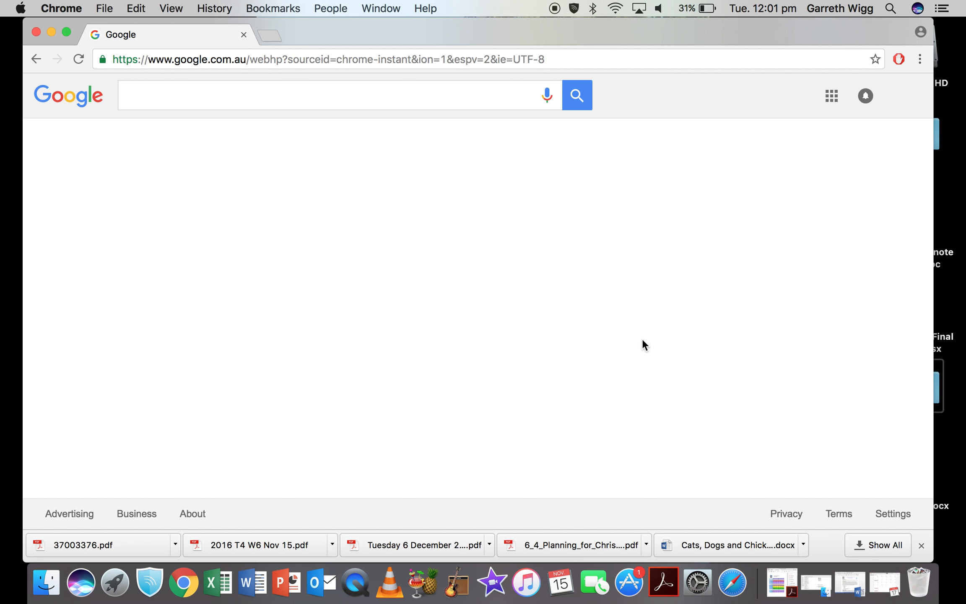
left_click(831, 100)
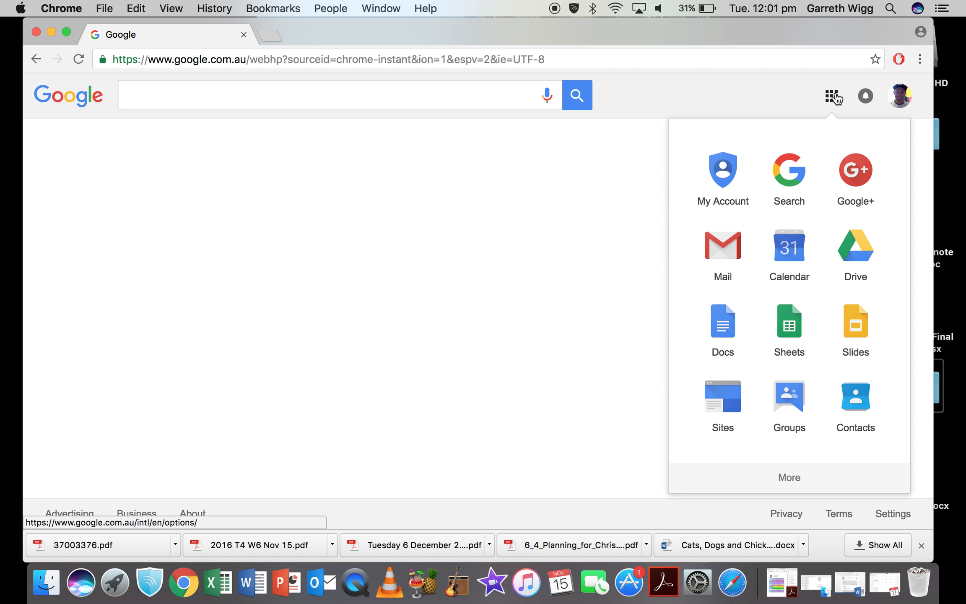
left_click(715, 325)
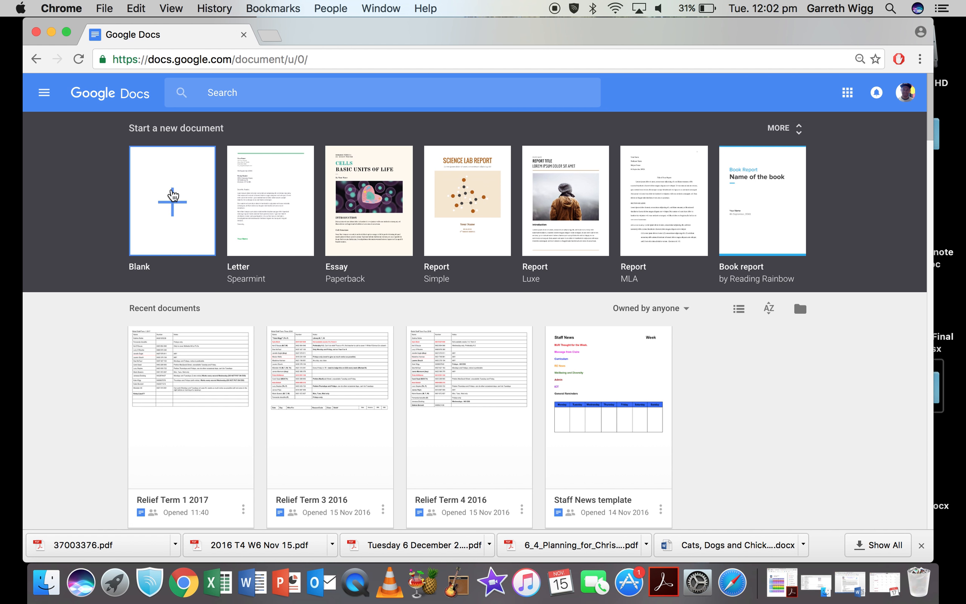
left_click(172, 195)
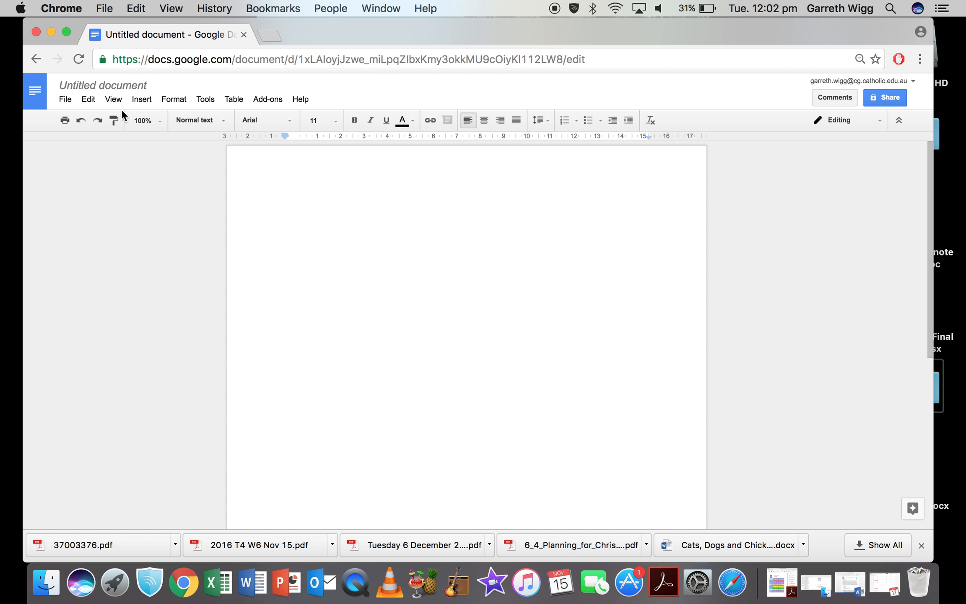
- Rename the document to "Persuasive writing - " followed by the author's first name
left_click(99, 86)
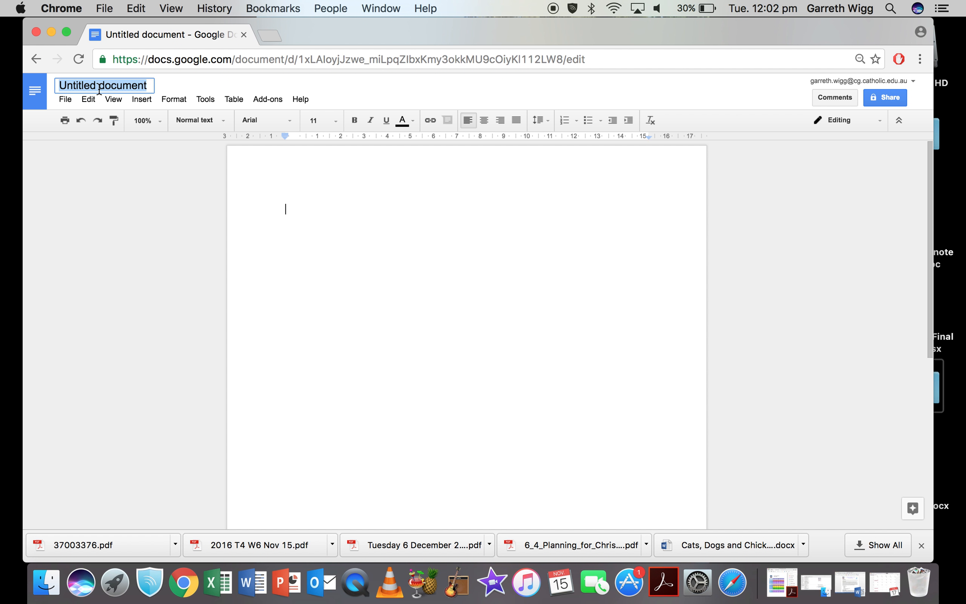
type("Persuasive writing")
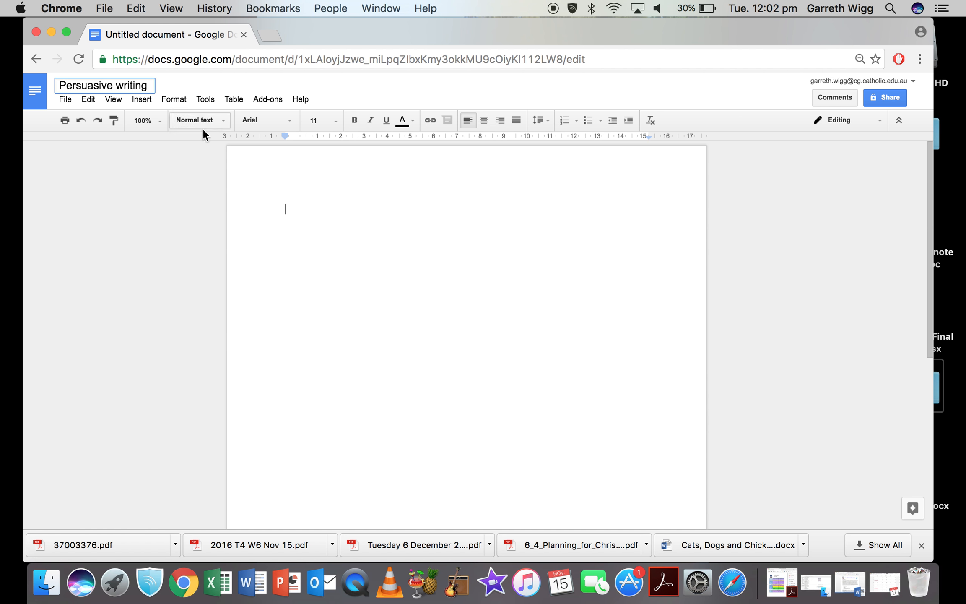
type(" - Garreth")
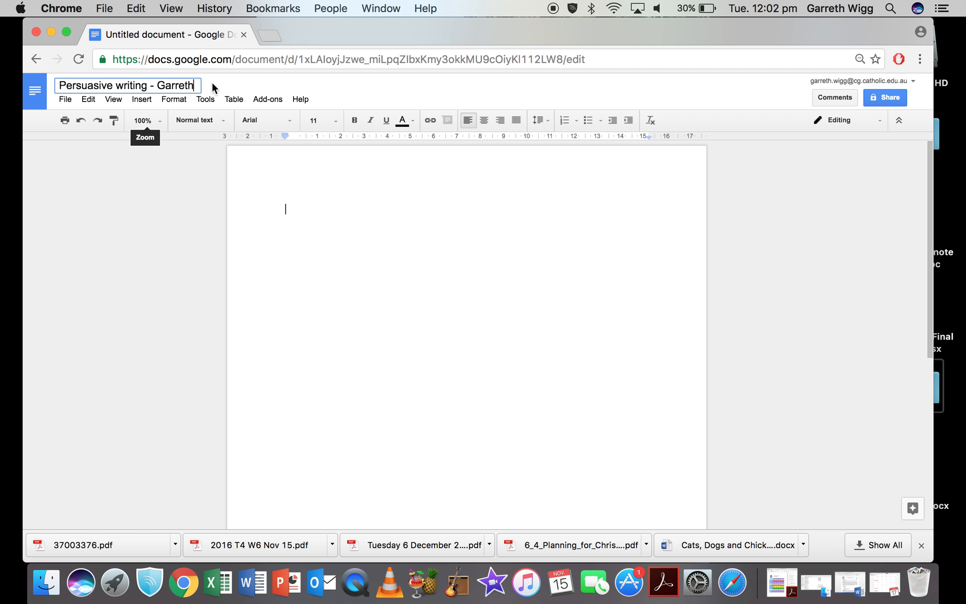
left_click(295, 203)
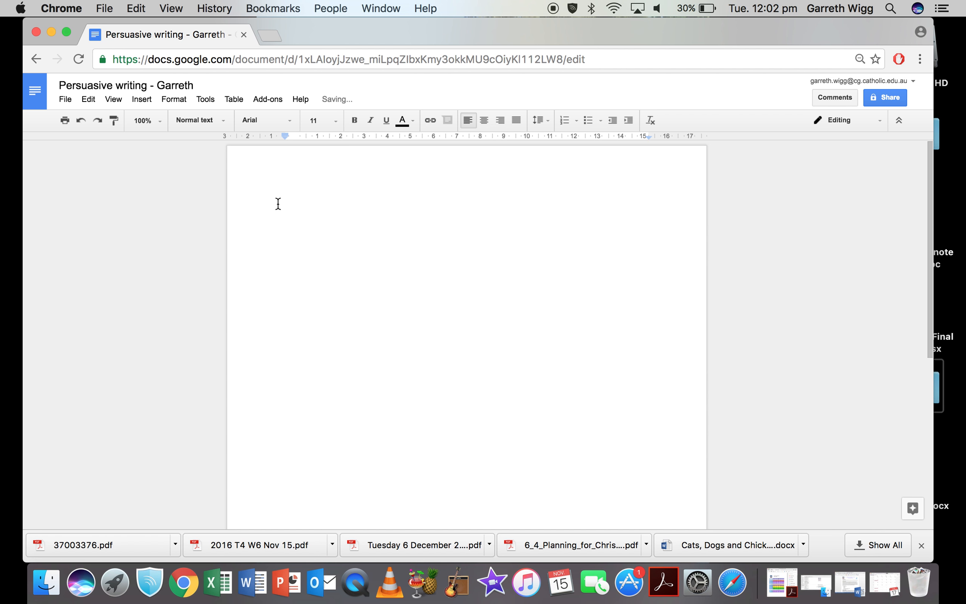
- Move the document from My Drive into folder 2 inside the 2016 folder and dismiss the notification
left_click(60, 97)
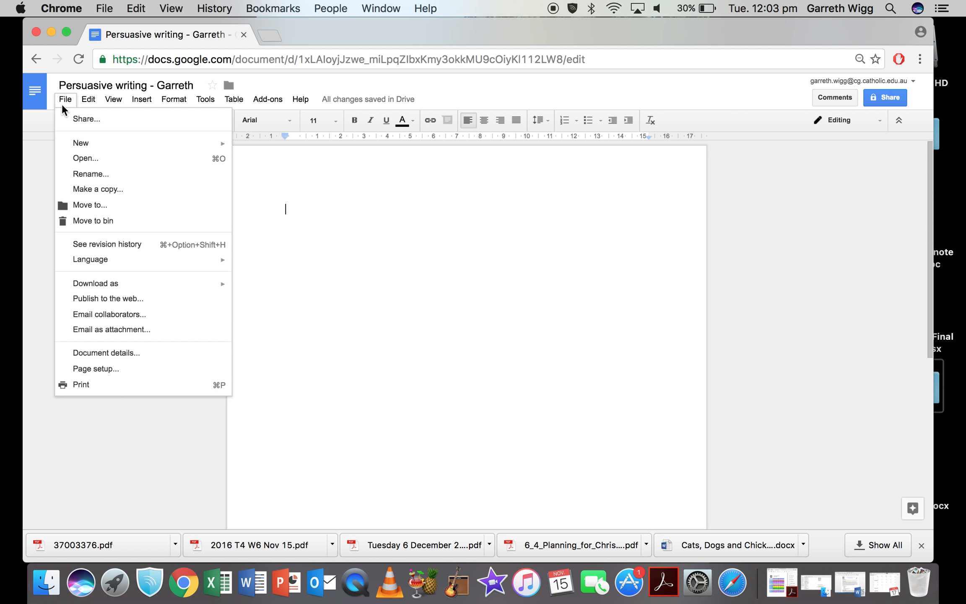
left_click(96, 206)
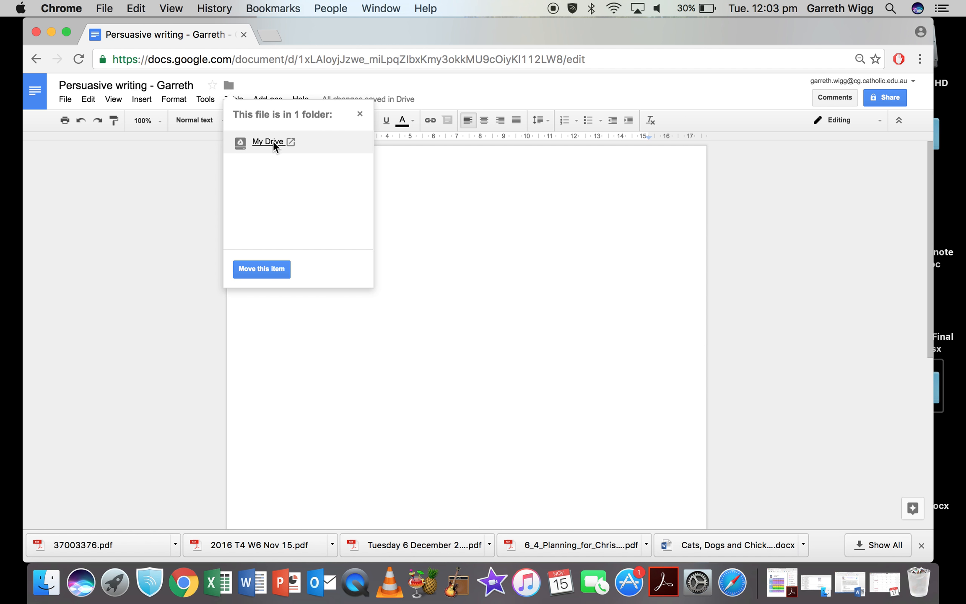
left_click(268, 141)
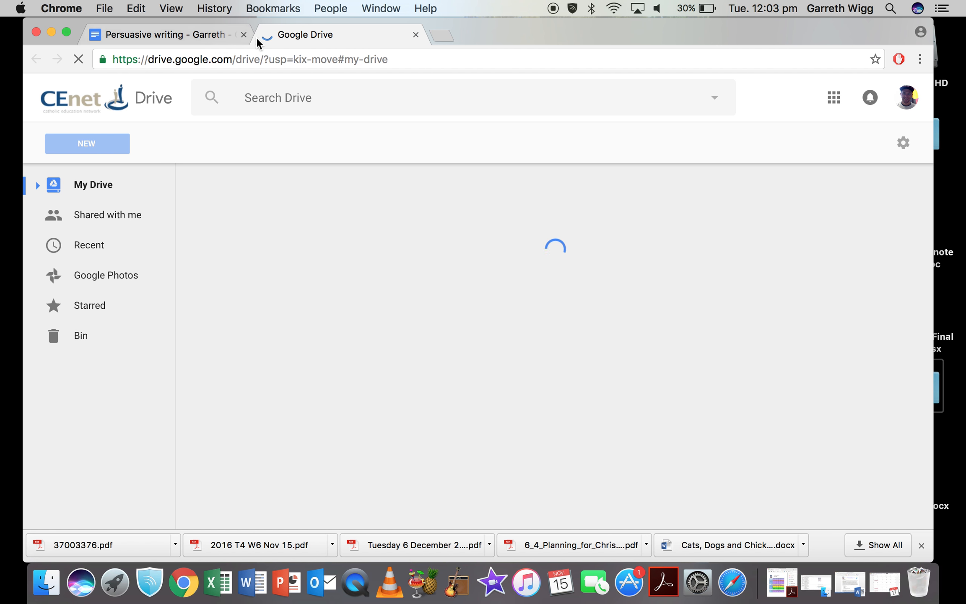
left_click(416, 34)
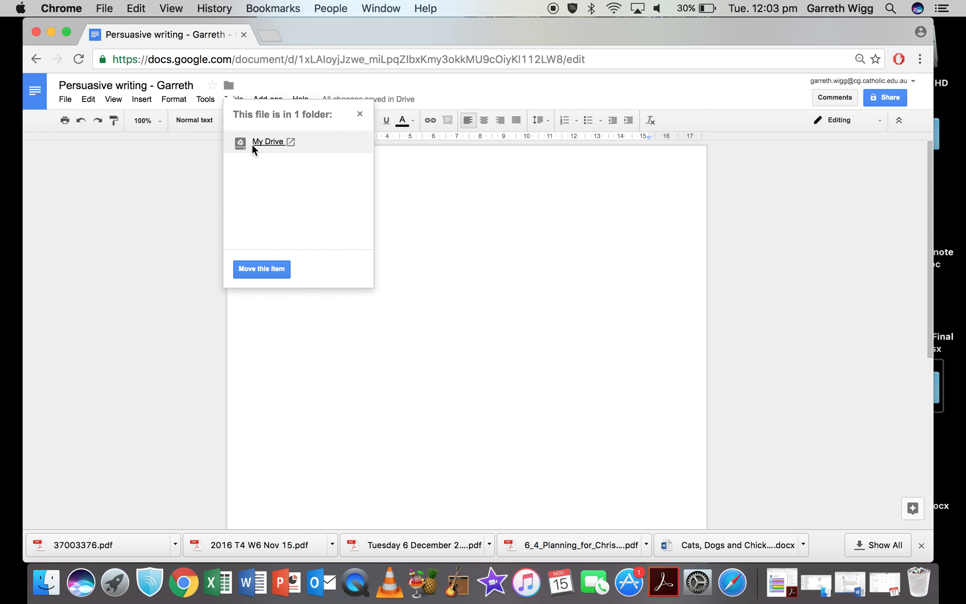
left_click(267, 270)
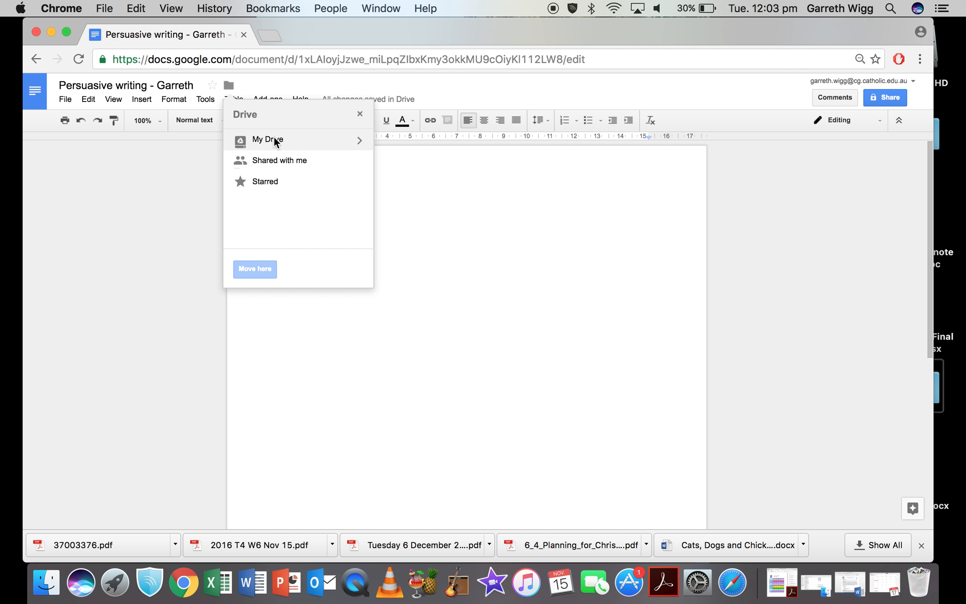
left_click(359, 141)
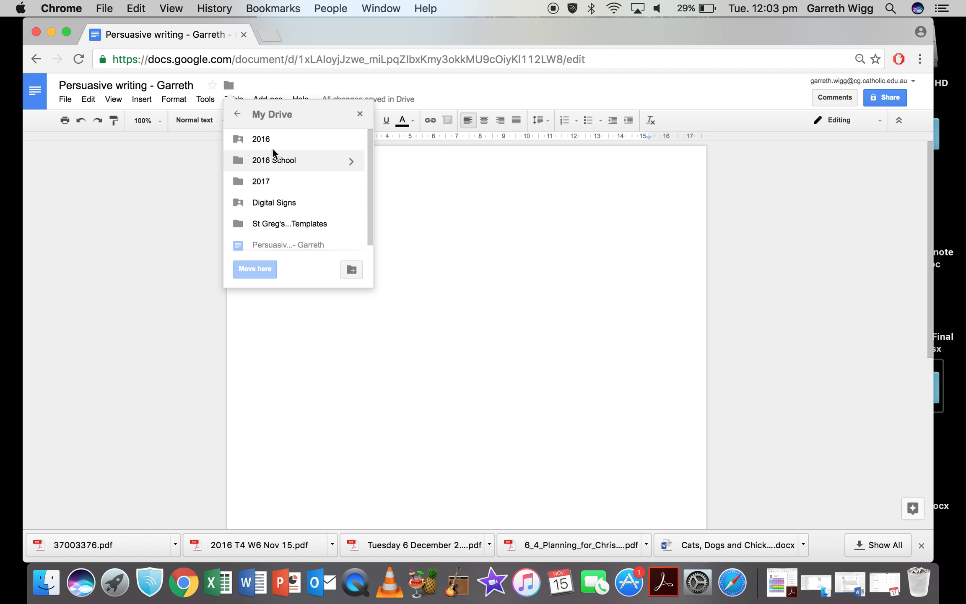
left_click(352, 140)
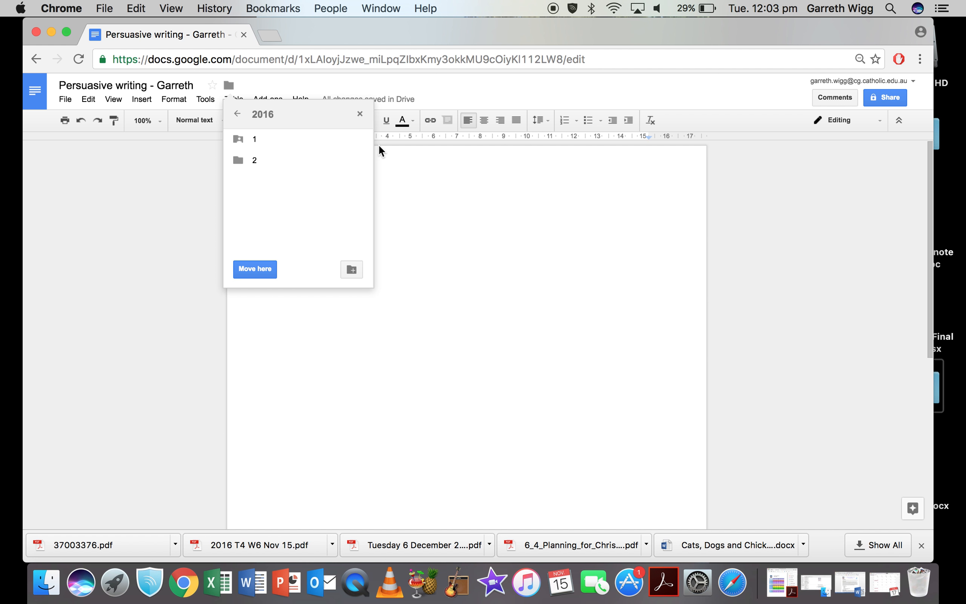
left_click(359, 162)
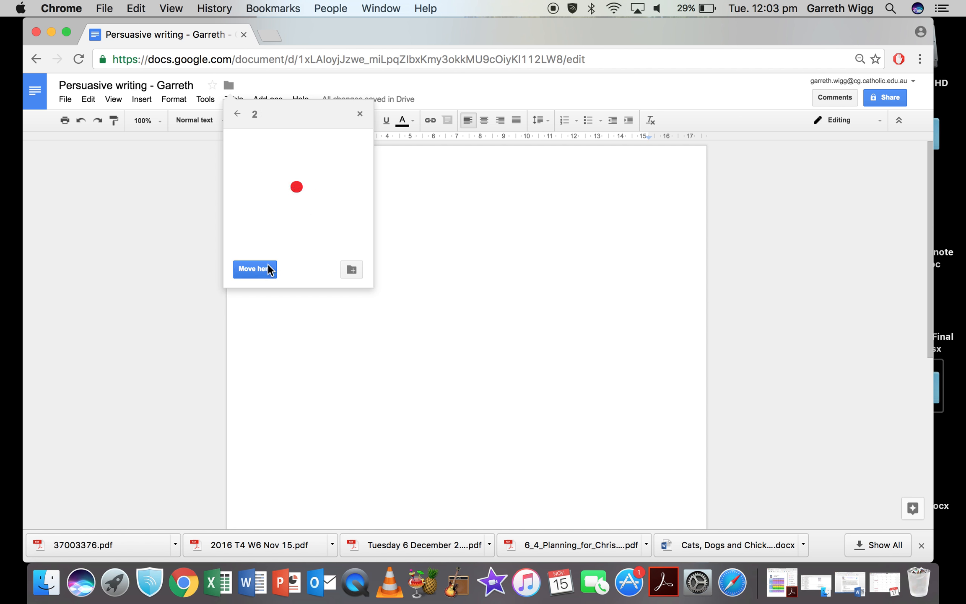
left_click(256, 268)
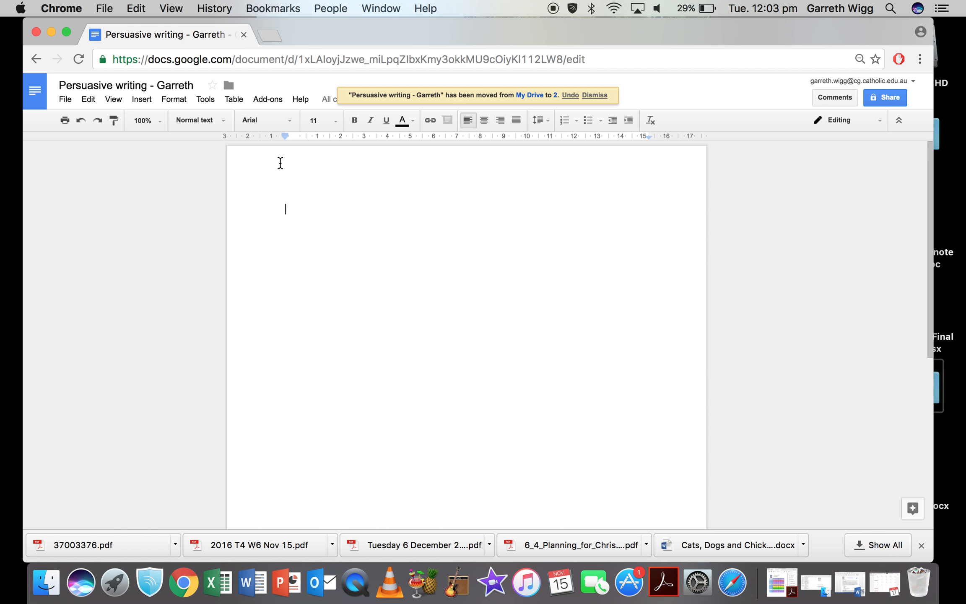
left_click(595, 95)
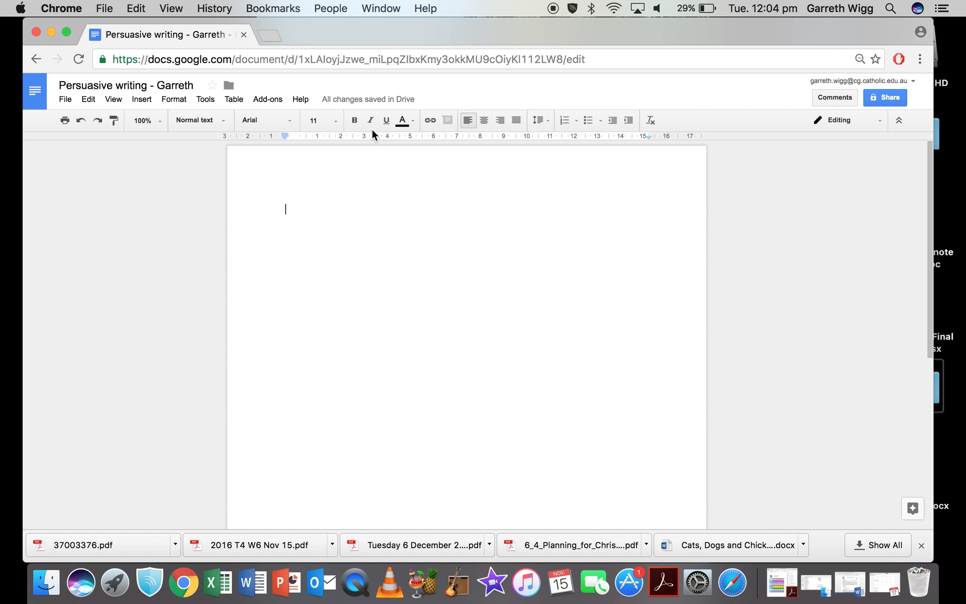
- View the document's revision history and return to the editor
left_click(61, 99)
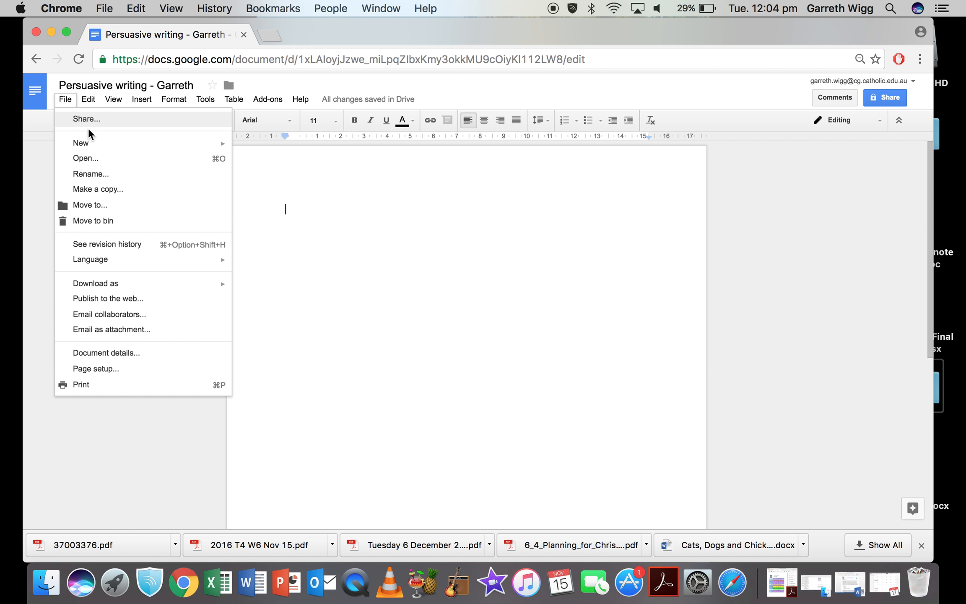
mouse_move(99, 150)
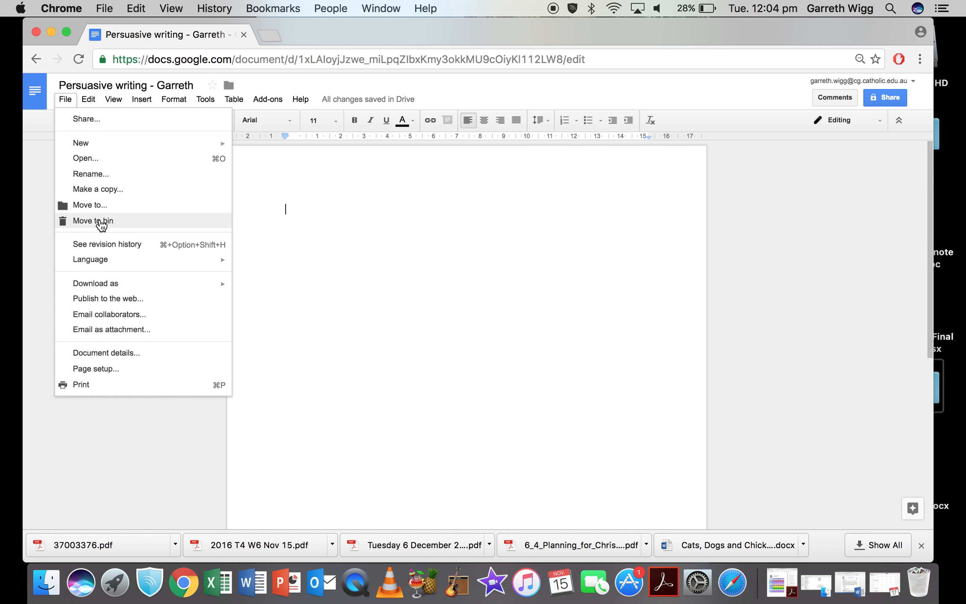
left_click(116, 246)
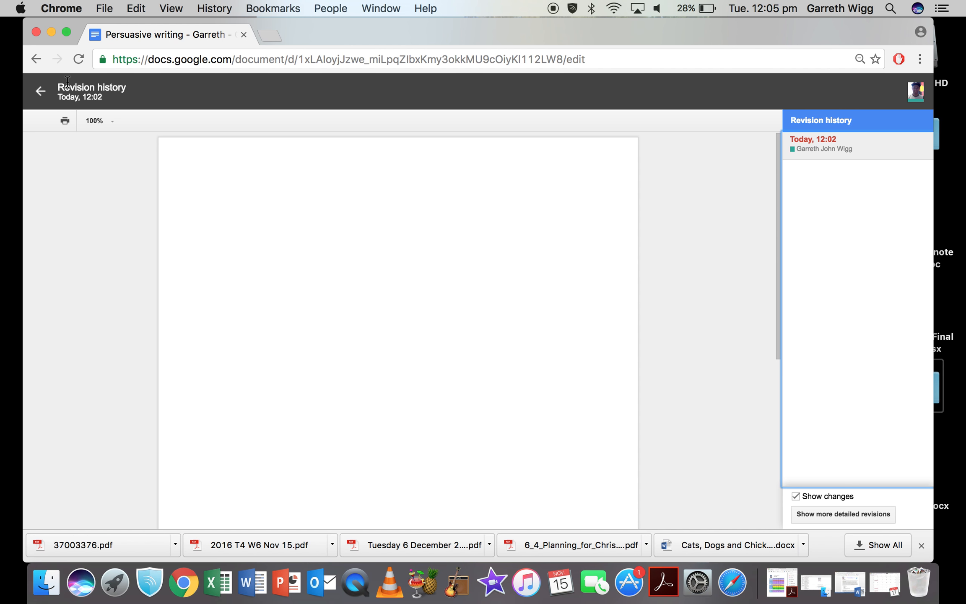
left_click(41, 92)
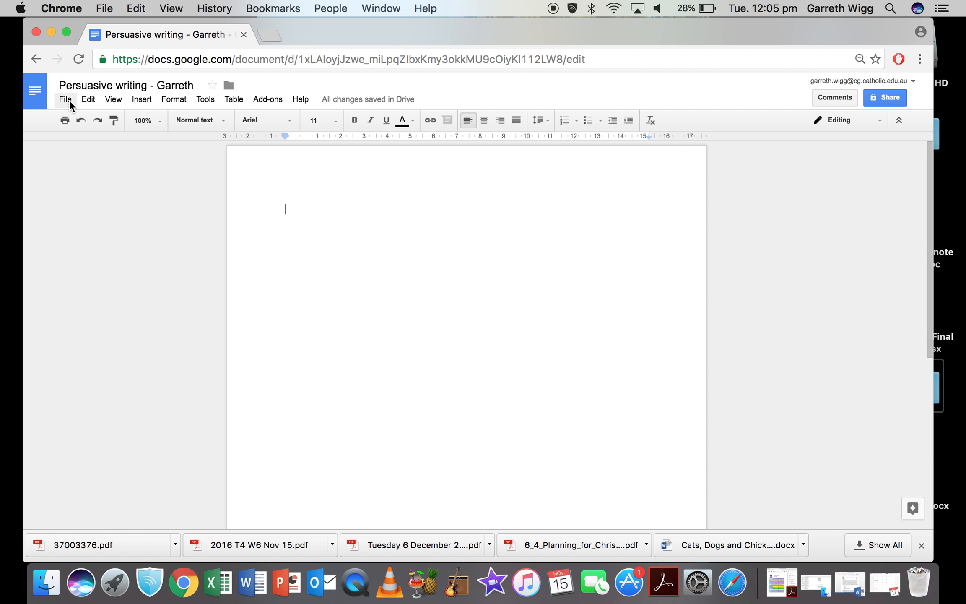
- View the document's print options, including the system print dialogue, and leave without printing
left_click(69, 100)
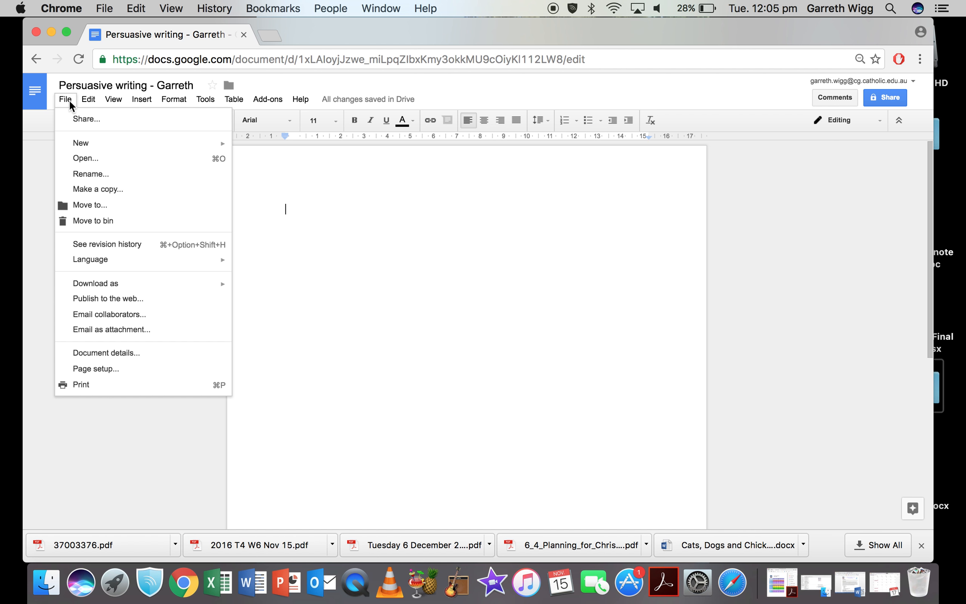
left_click(110, 386)
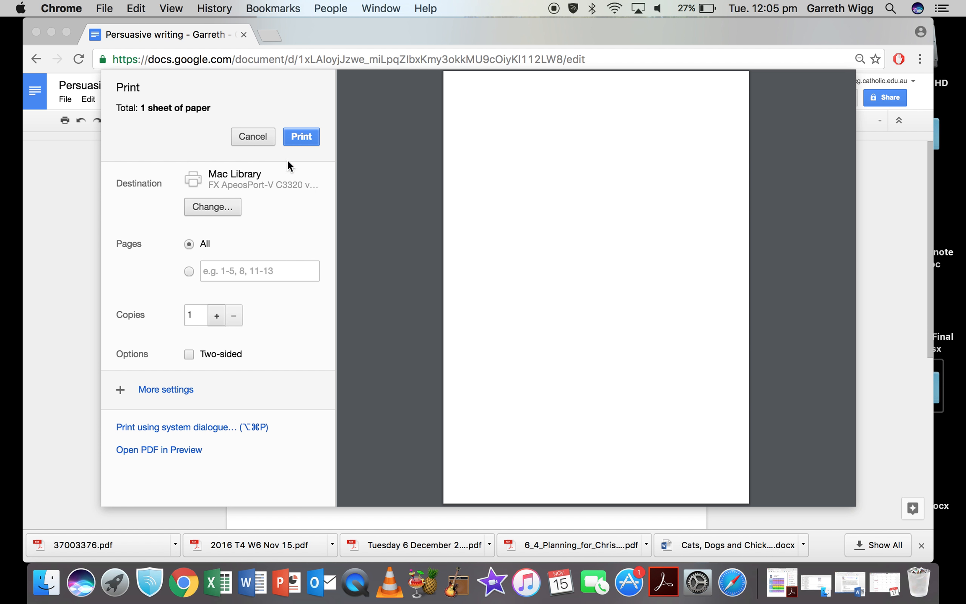
left_click(183, 424)
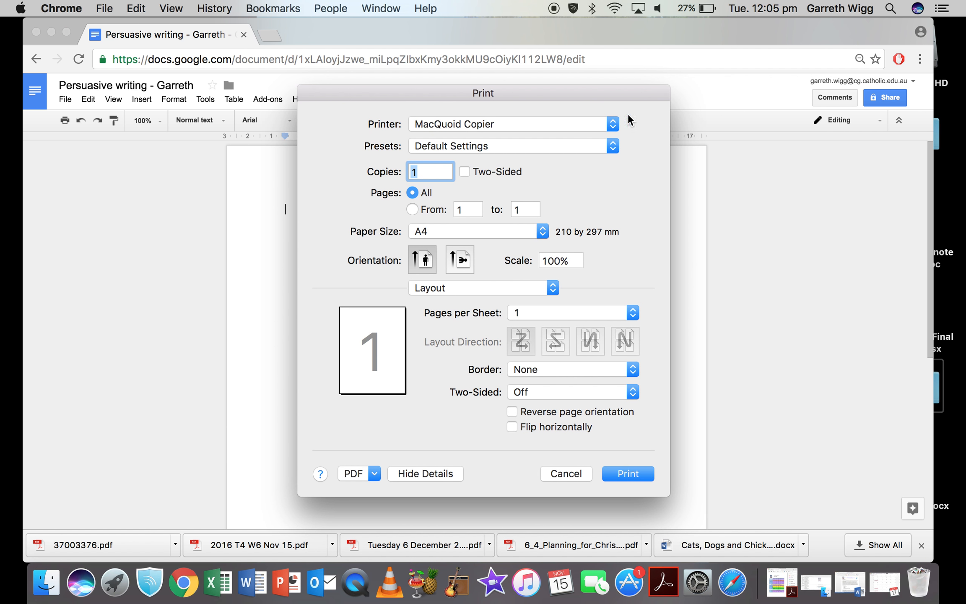
left_click(560, 474)
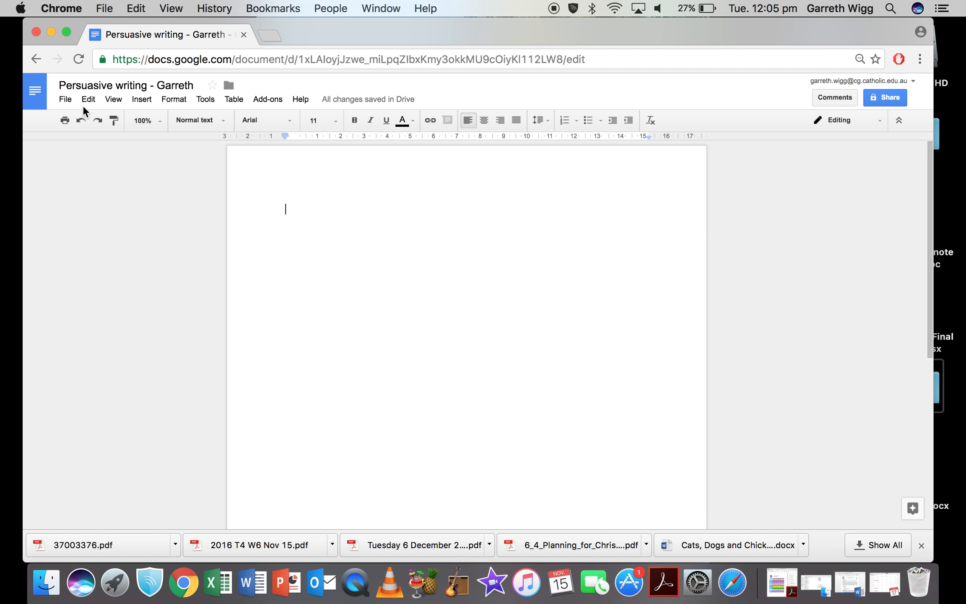
- Lay out the document in three columns
left_click(88, 99)
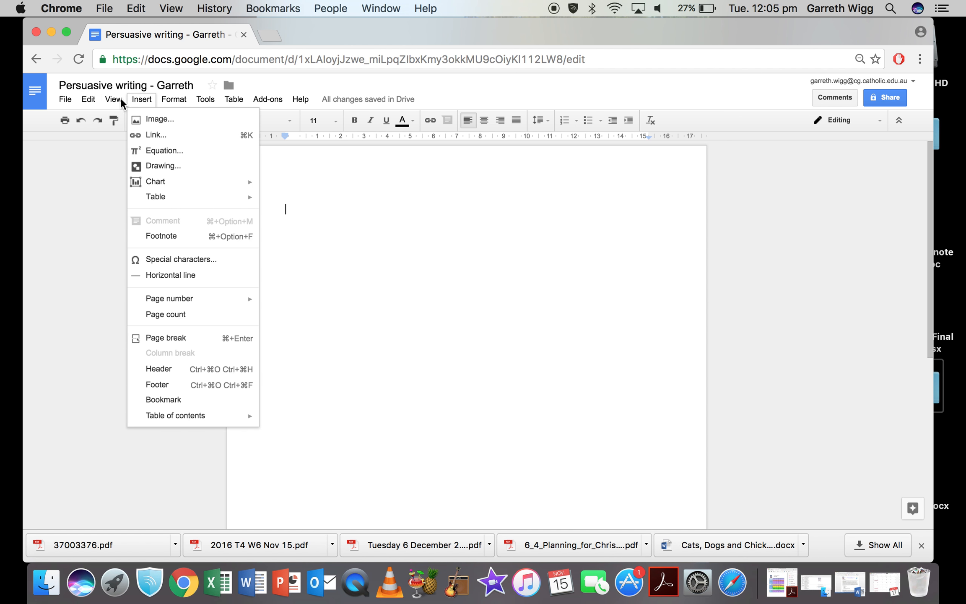
mouse_move(115, 98)
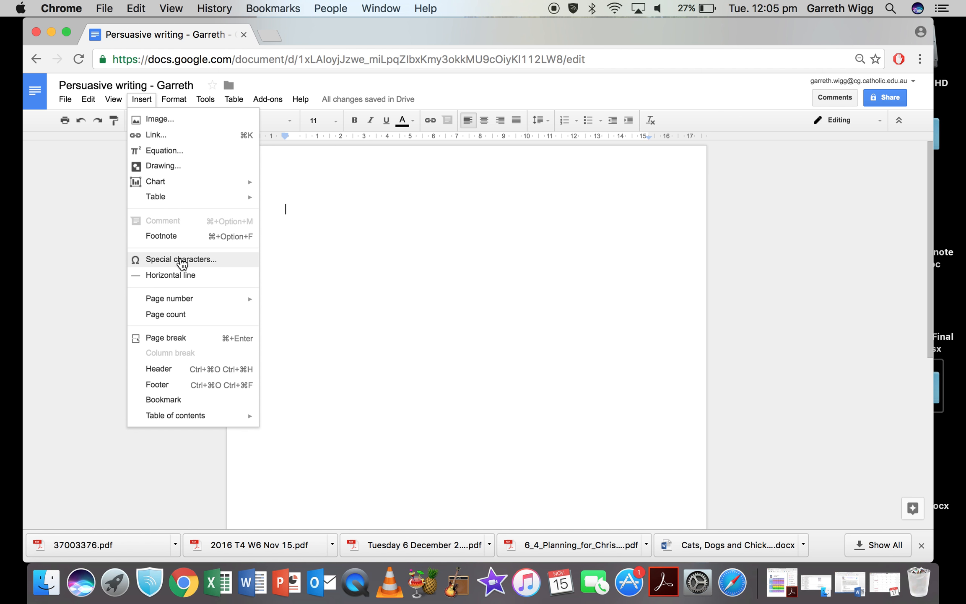
mouse_move(169, 100)
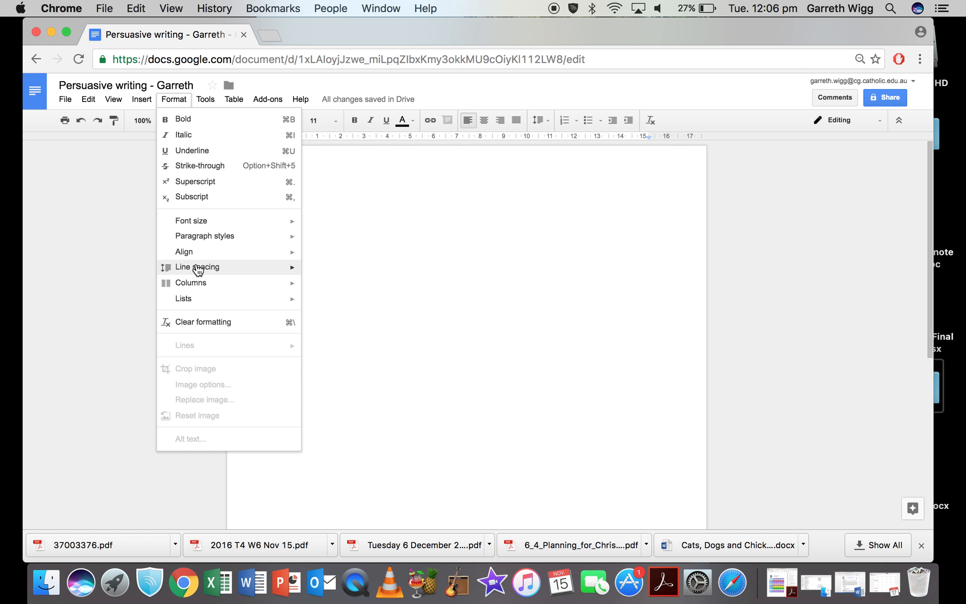
mouse_move(198, 268)
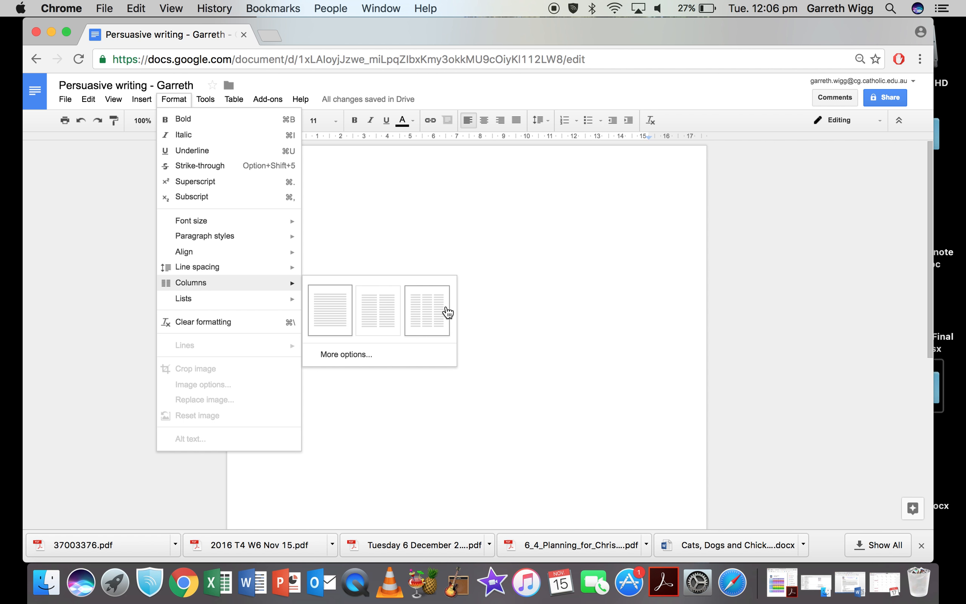
left_click(445, 312)
- Enter random filler text in the first column to try the layout, and undo that text
type("Csmn mcncmcnmc")
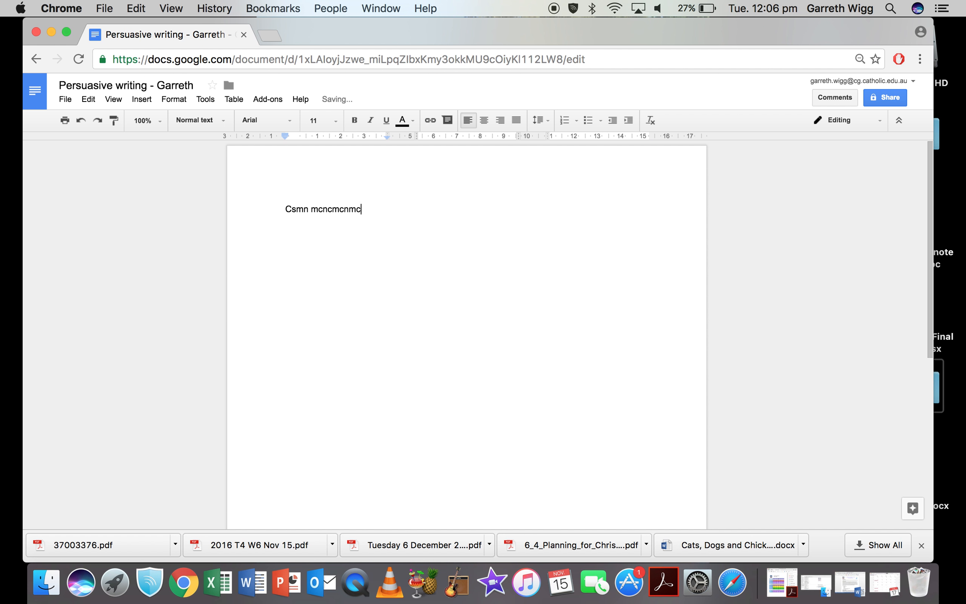
type("nmdsncmdsnckmdcksdcndksjc")
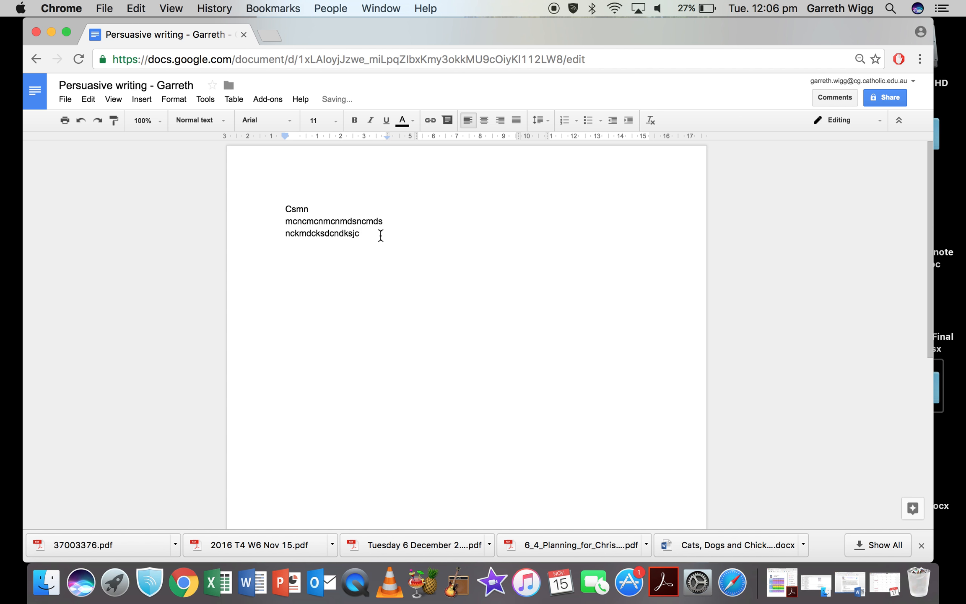
left_click_drag(381, 235, 270, 201)
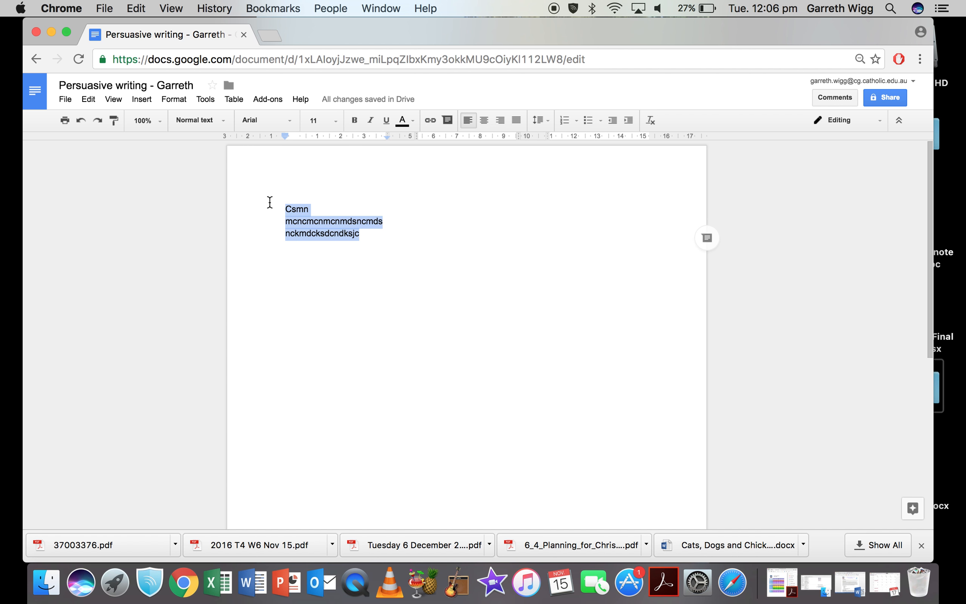
left_click(81, 119)
- Insert a table of 10 columns by 6 rows to try it out, and undo the insertion
left_click(233, 99)
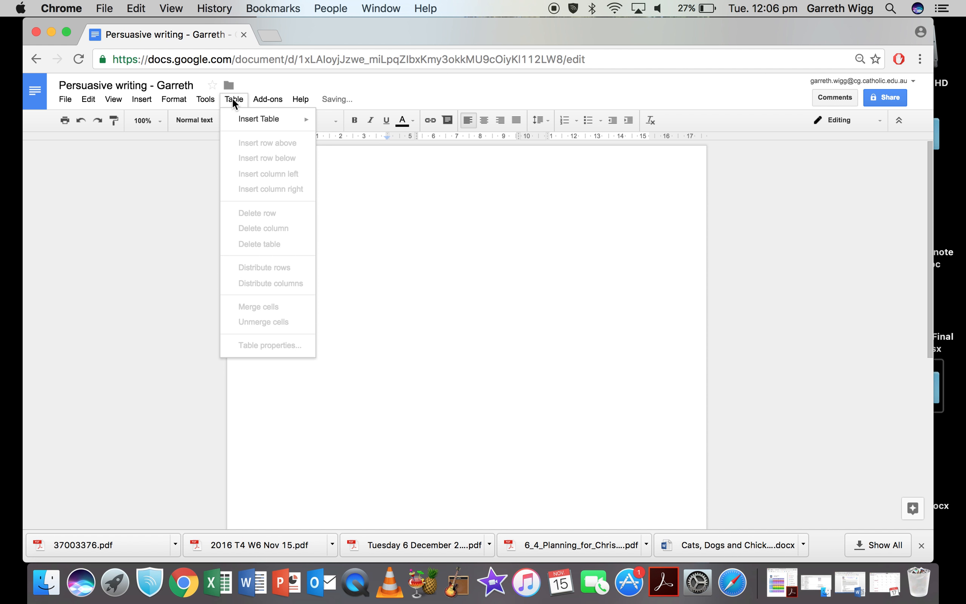
mouse_move(270, 120)
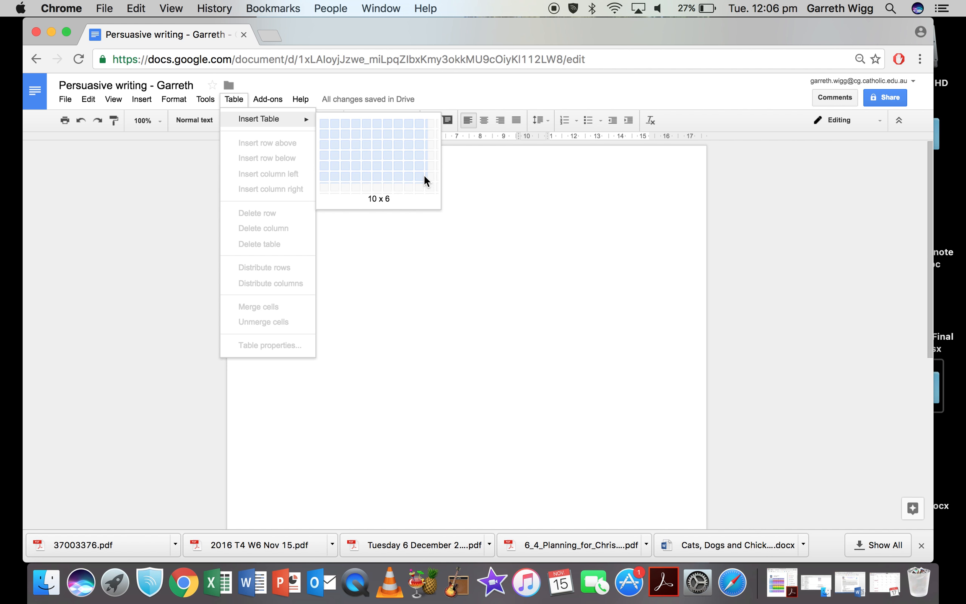
left_click(424, 175)
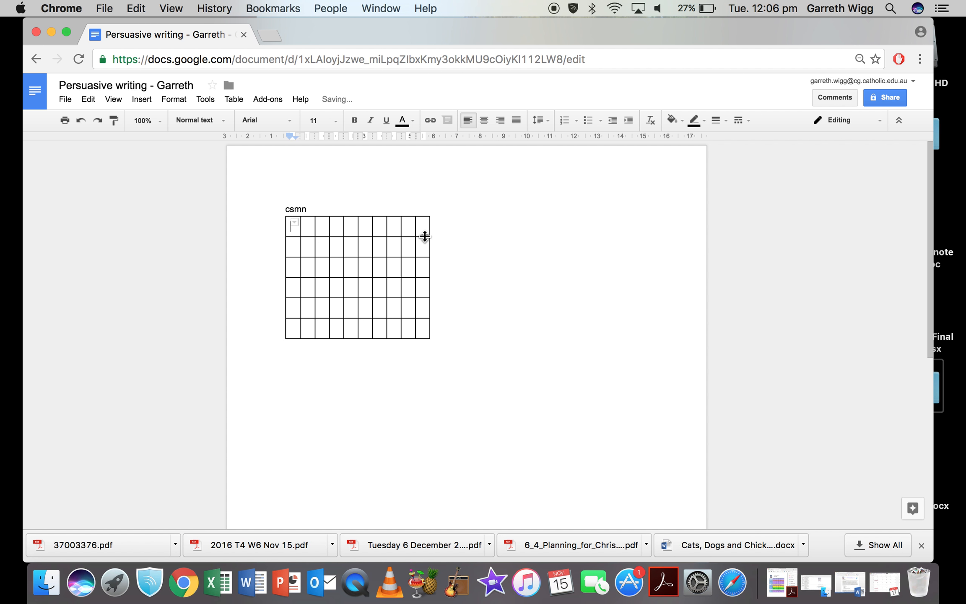
left_click(363, 225)
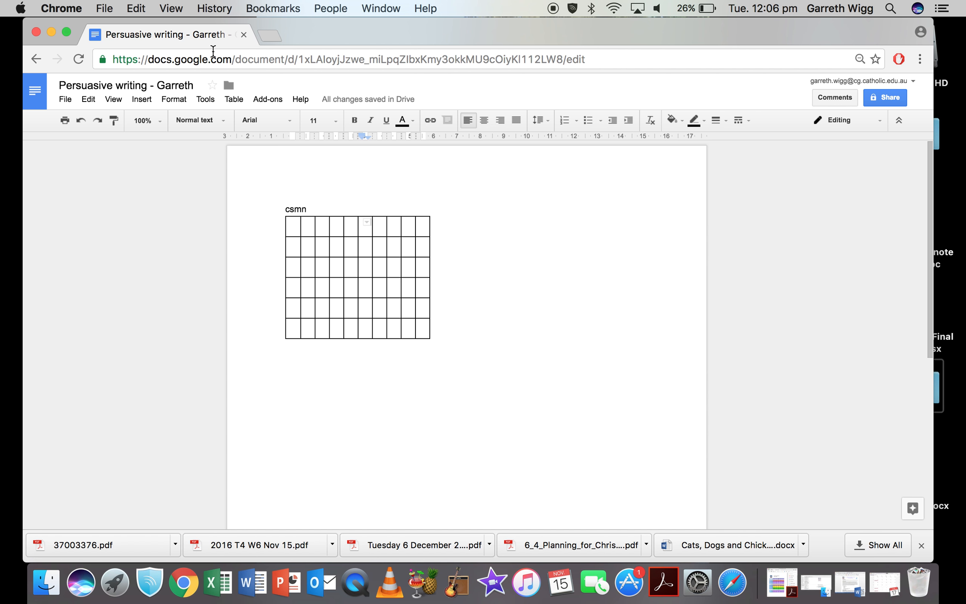
left_click(81, 121)
left_click(81, 120)
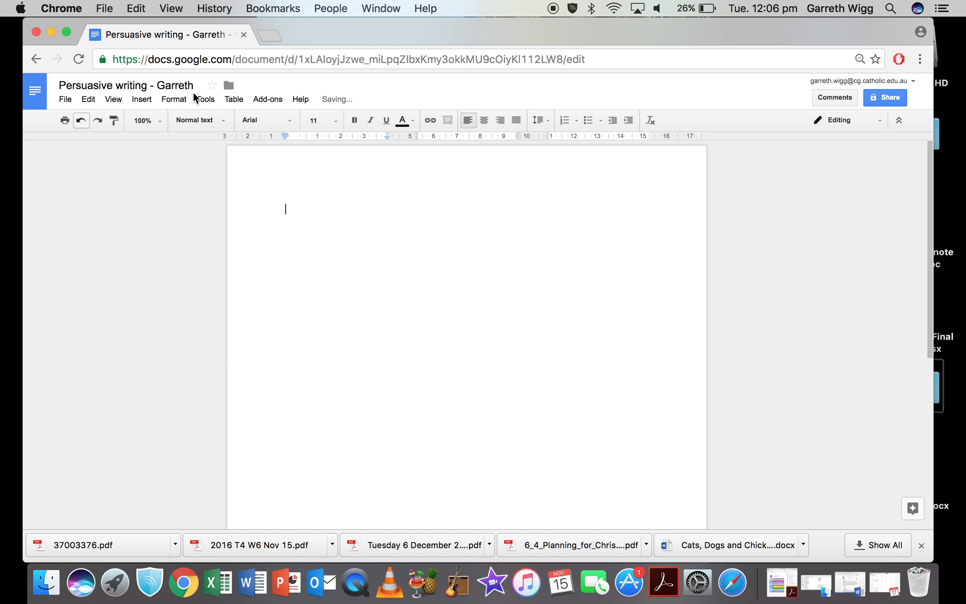
- Try centre and right alignment on the empty paragraph, and set the document back to a single column
left_click(484, 120)
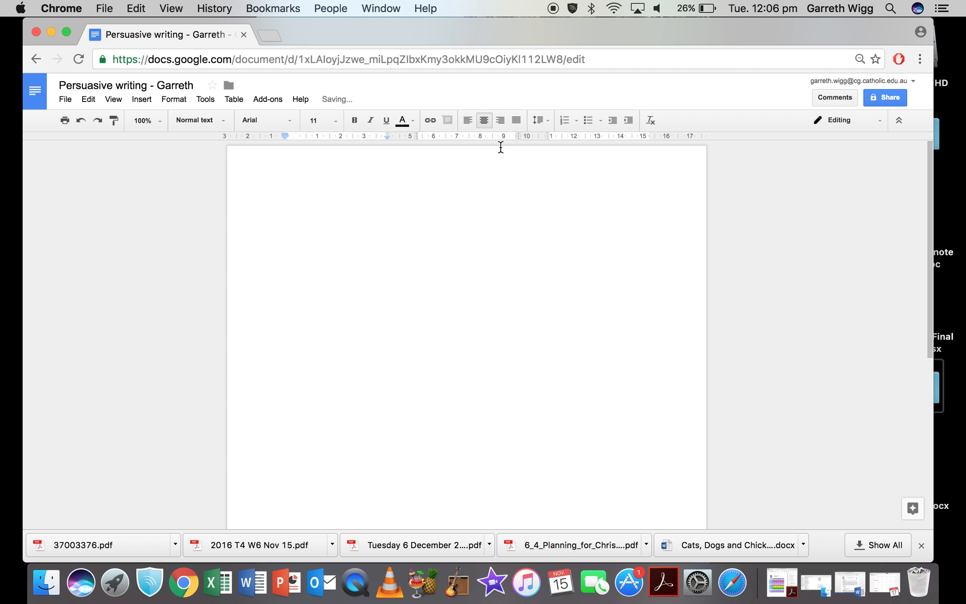
left_click(503, 122)
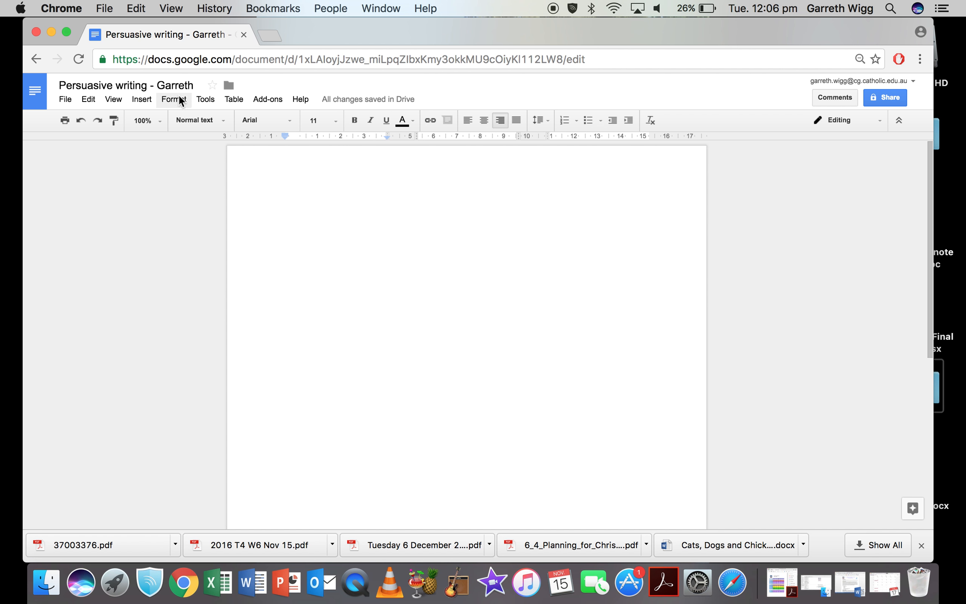
left_click(208, 98)
mouse_move(179, 99)
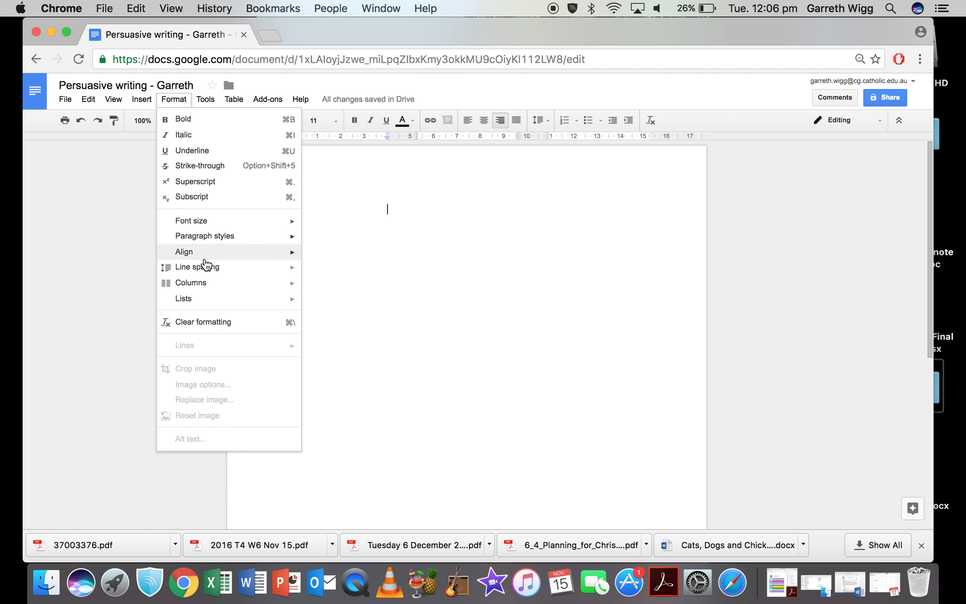
mouse_move(207, 286)
left_click(330, 306)
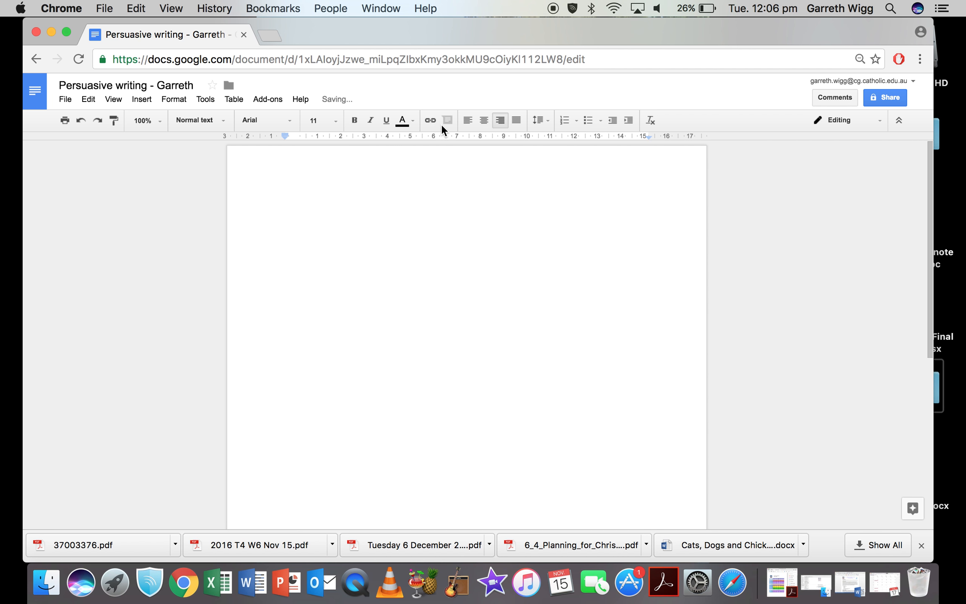
- Enter the filler text ",dscvmdndsvcnds" and try the centre, right, left and justified alignments on it
left_click(484, 120)
type(",dscvmdndsvcnds")
left_click(500, 120)
left_click(469, 120)
left_click(513, 121)
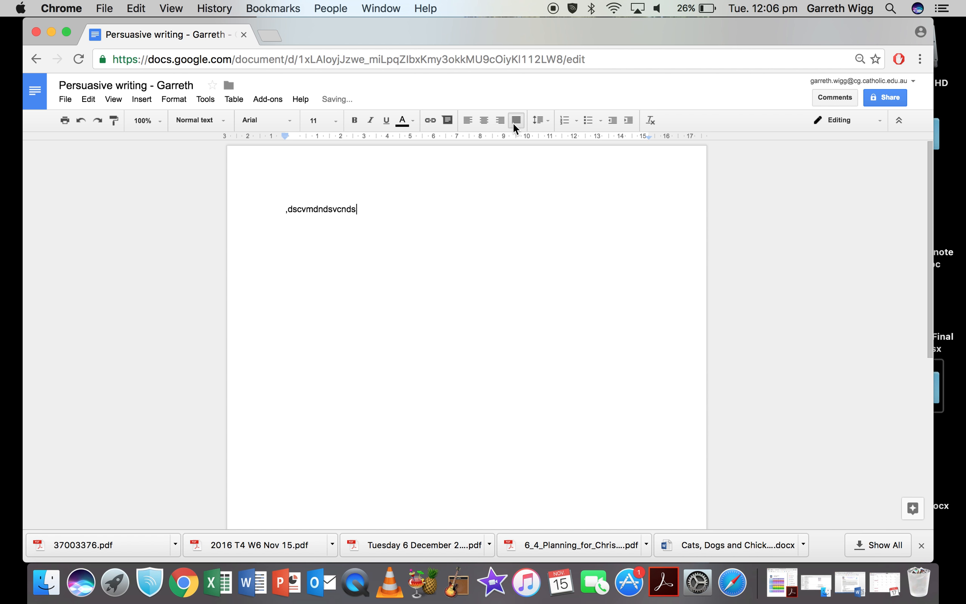
left_click(483, 120)
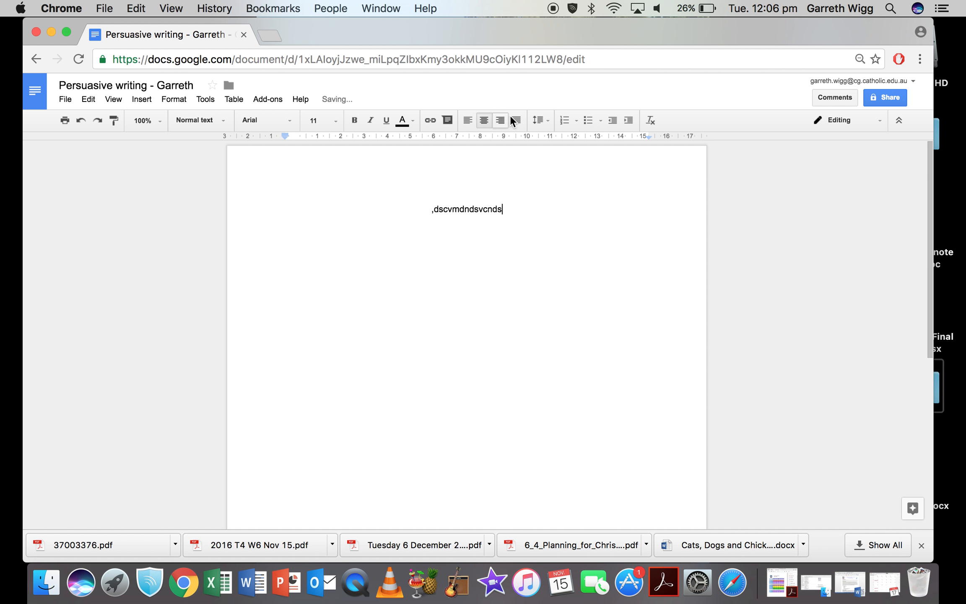
- Delete the filler text and set the paragraph alignment to left
left_click(551, 119)
left_click(483, 194)
left_click_drag(520, 207, 377, 196)
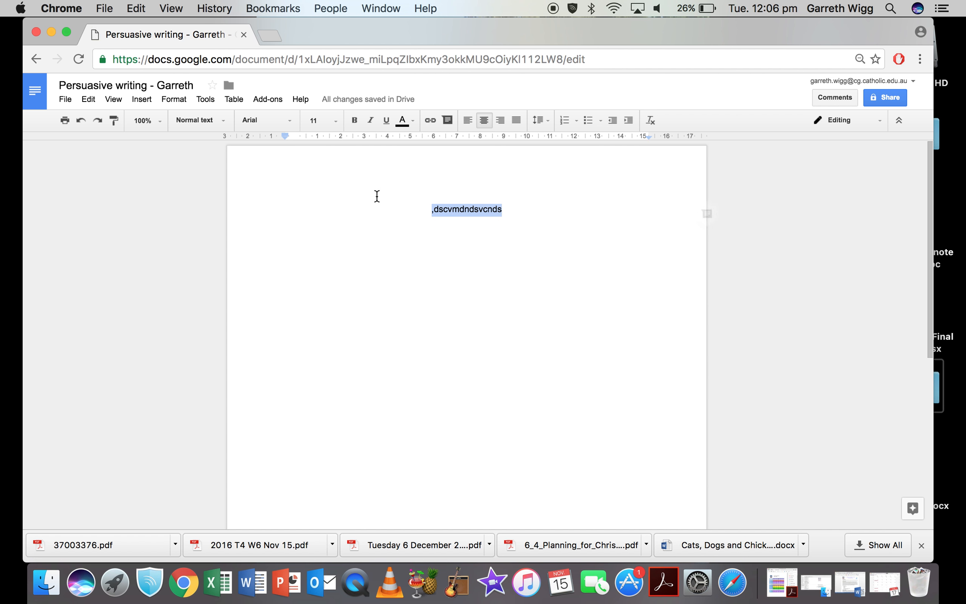
key("BackSpace")
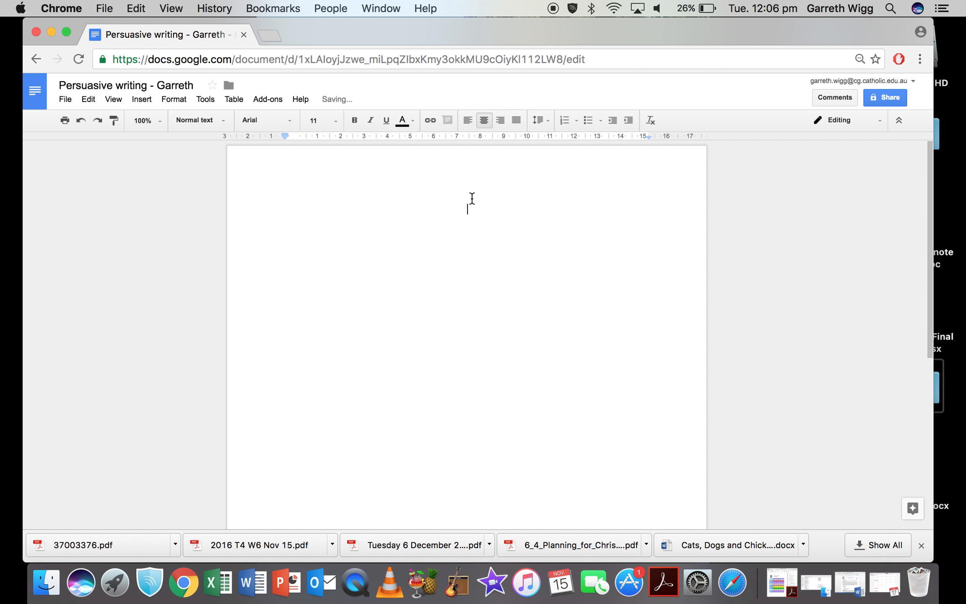
left_click(468, 121)
- Start a new drawing in the document and draw a short slanted line near the top of the canvas
left_click(198, 100)
mouse_move(225, 102)
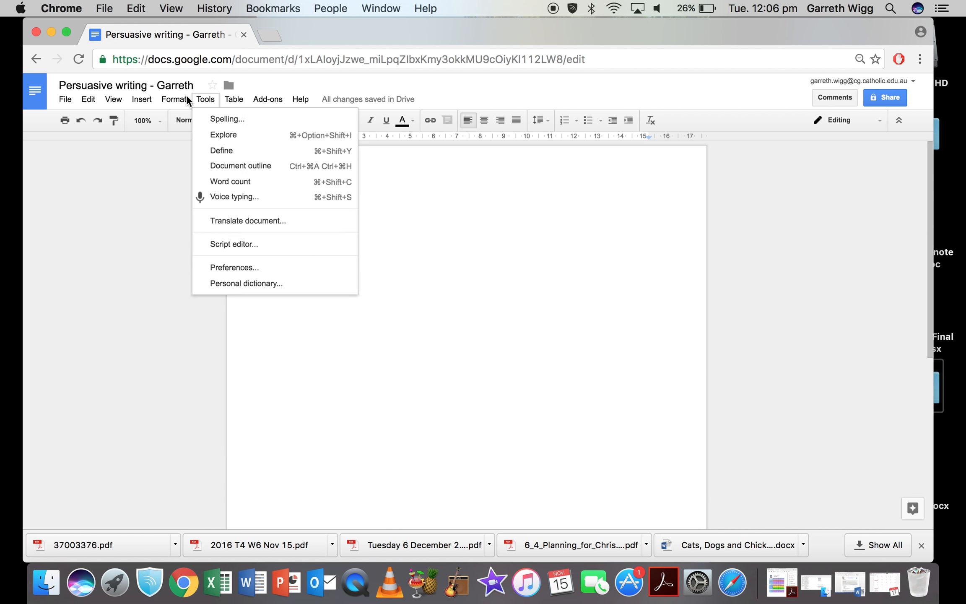
mouse_move(136, 99)
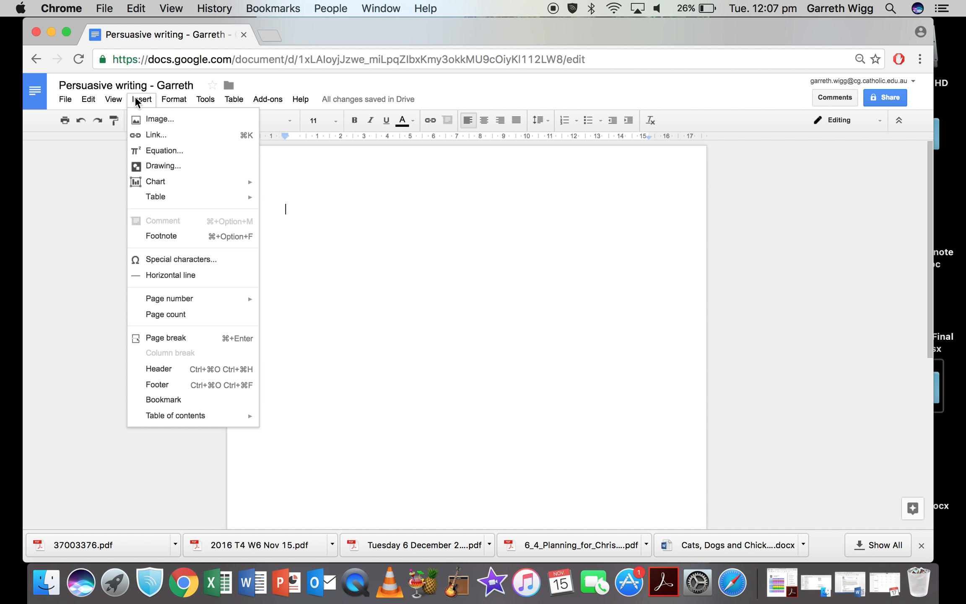
left_click(149, 165)
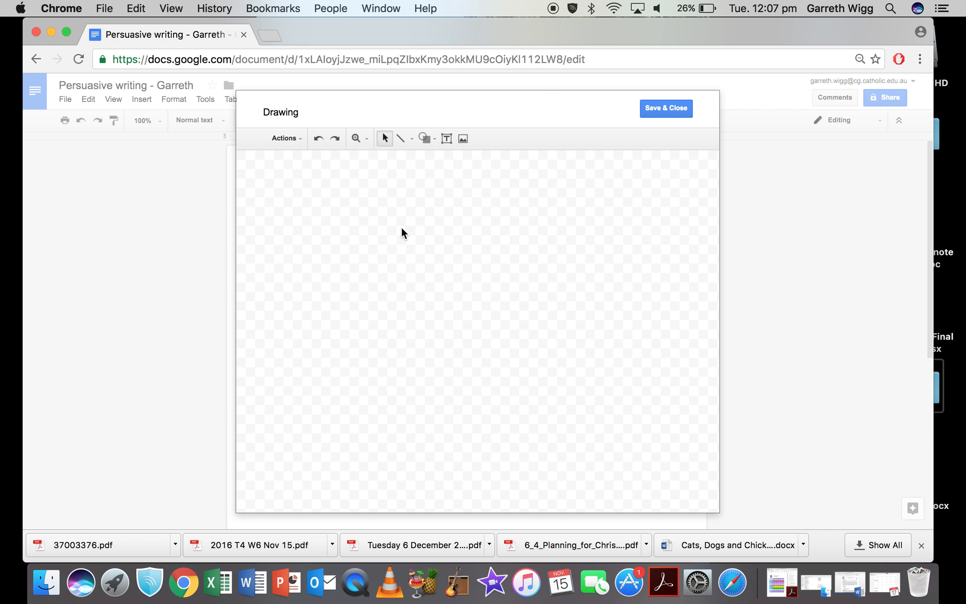
left_click_drag(400, 218, 393, 245)
mouse_move(392, 200)
left_mouse_down()
mouse_move(393, 237)
mouse_move(382, 213)
left_mouse_up()
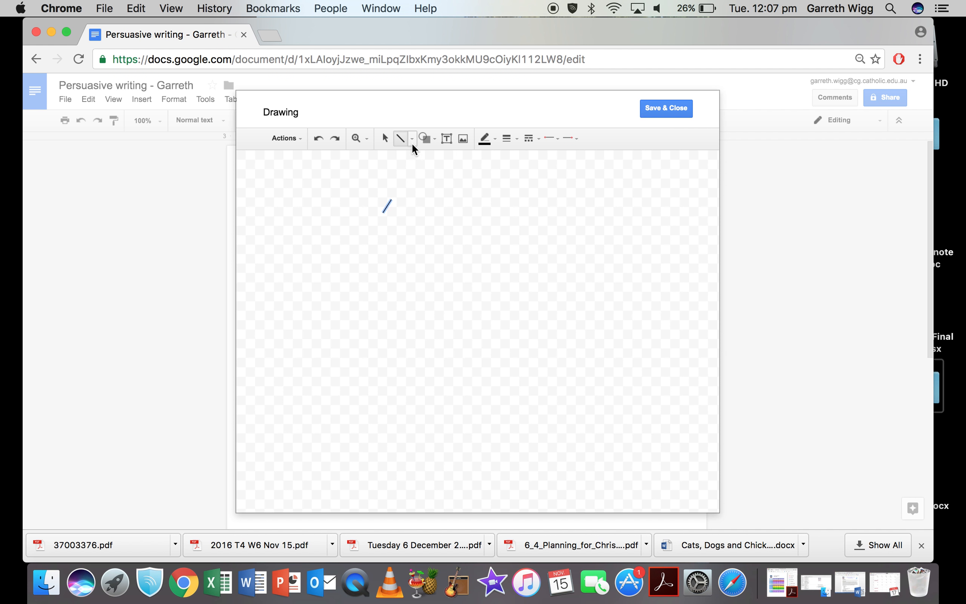
- Sketch the outline of a torch with the Scribble tool, with an oval head, a handle and a line down its middle
left_click(489, 137)
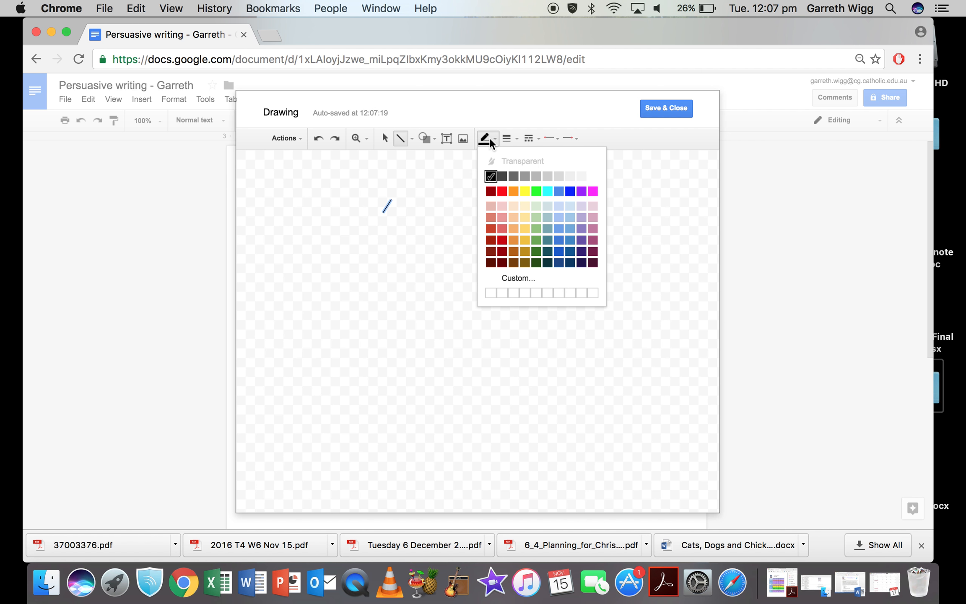
left_click(447, 139)
left_click(382, 134)
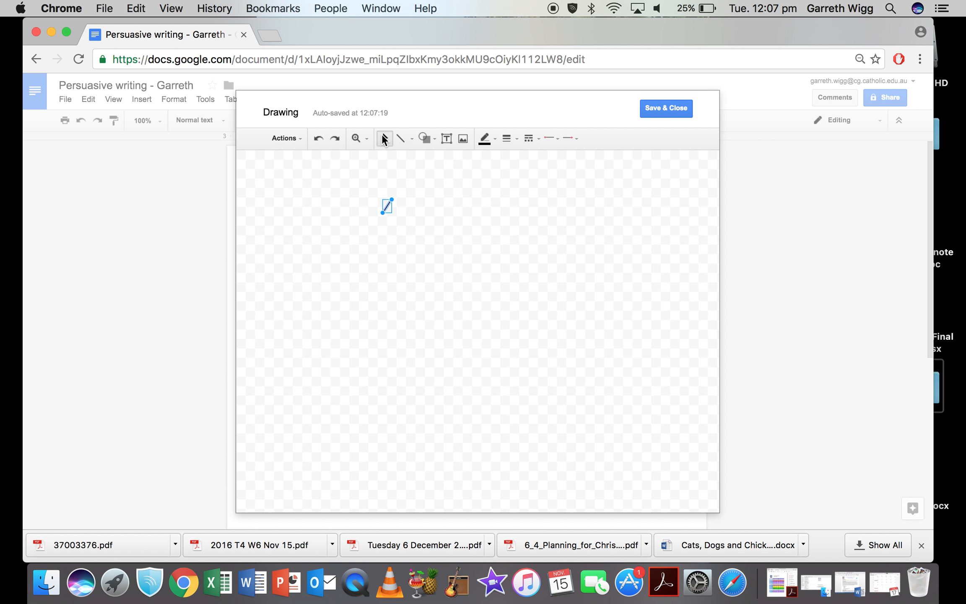
left_click(400, 137)
left_click(413, 140)
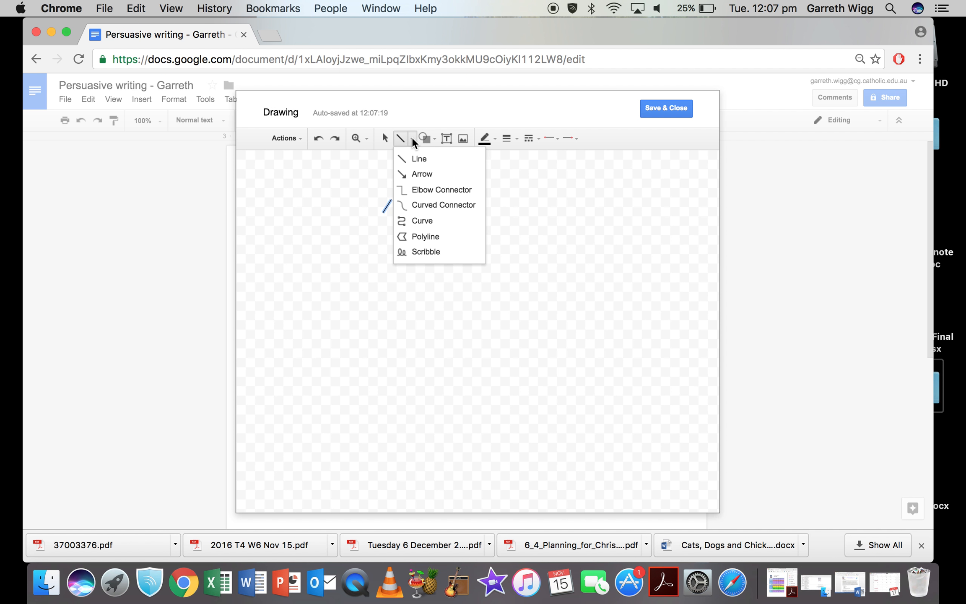
left_click(421, 252)
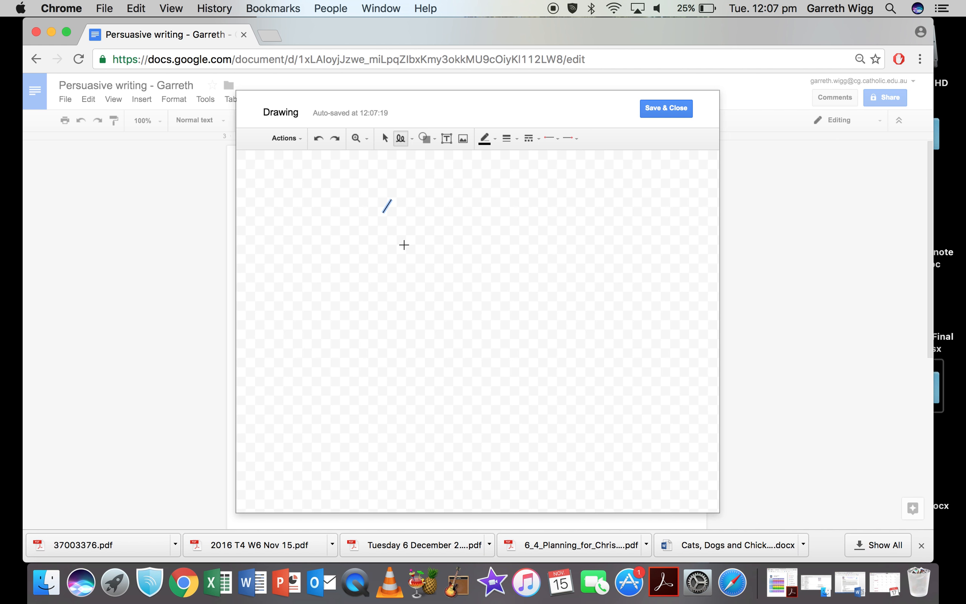
mouse_move(403, 243)
left_mouse_down()
mouse_move(407, 285)
mouse_move(431, 294)
mouse_move(432, 370)
mouse_move(469, 334)
mouse_move(464, 293)
mouse_move(494, 269)
mouse_move(492, 240)
mouse_move(434, 258)
mouse_move(408, 243)
mouse_move(448, 230)
mouse_move(491, 241)
left_mouse_up()
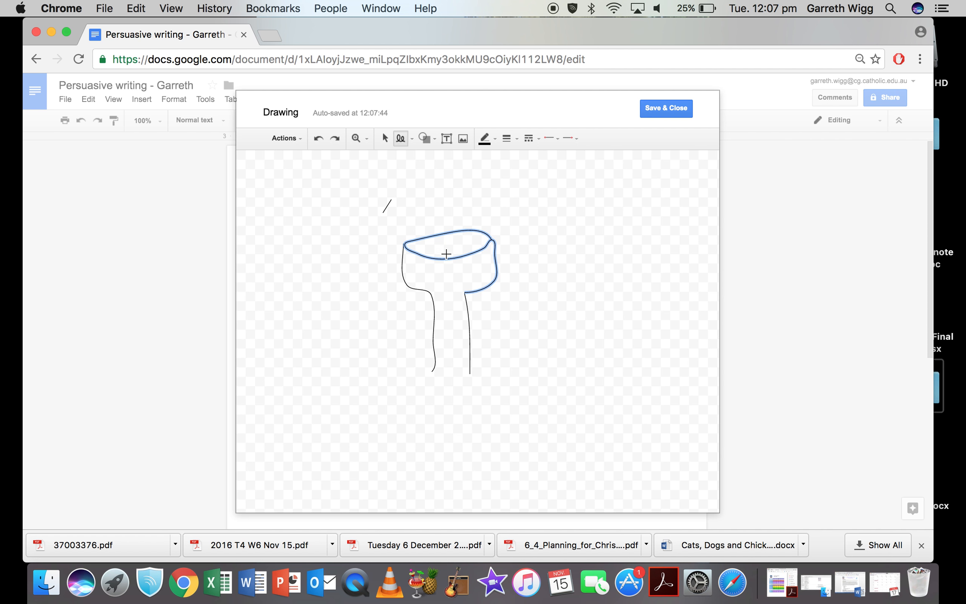
left_click_drag(446, 261, 450, 378)
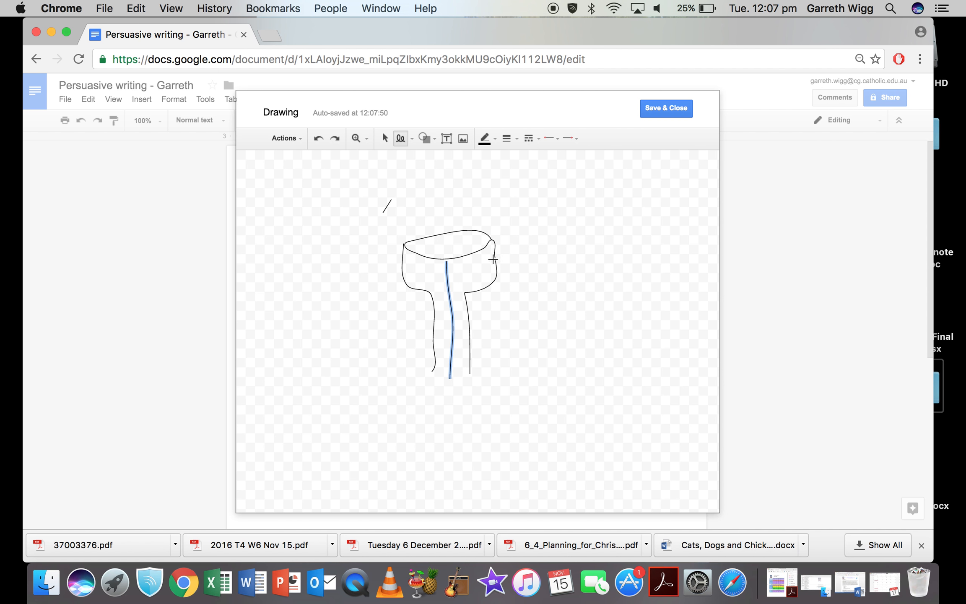
- Complete the torch sketch with a bulb arc, light rays and a curved base, and save the drawing into the document
mouse_move(428, 253)
left_mouse_down()
mouse_move(443, 239)
mouse_move(476, 254)
left_mouse_up()
mouse_move(402, 182)
left_mouse_down()
mouse_move(425, 227)
mouse_move(437, 182)
mouse_move(474, 171)
left_mouse_up()
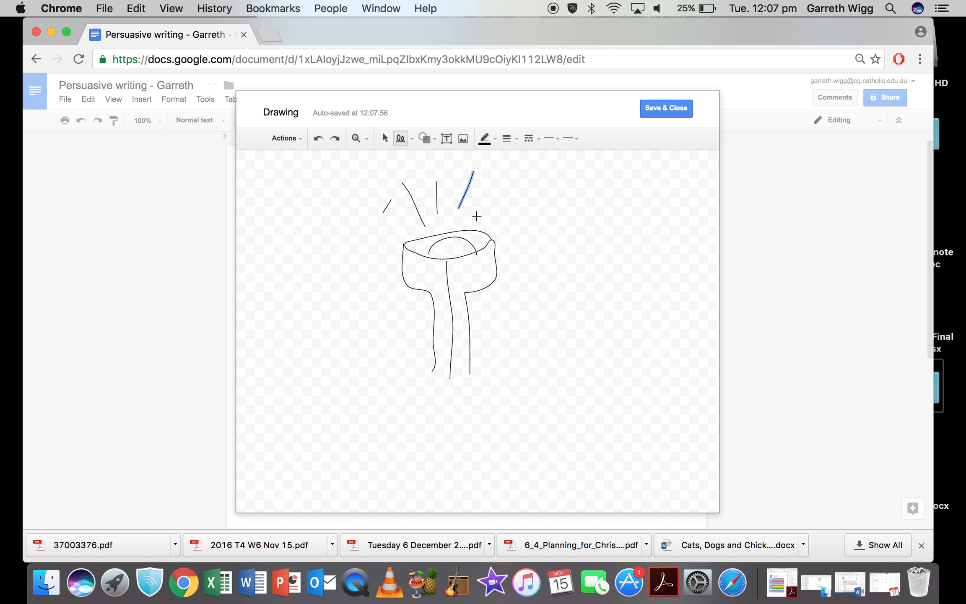
left_click_drag(478, 216, 493, 182)
left_click_drag(432, 368, 469, 371)
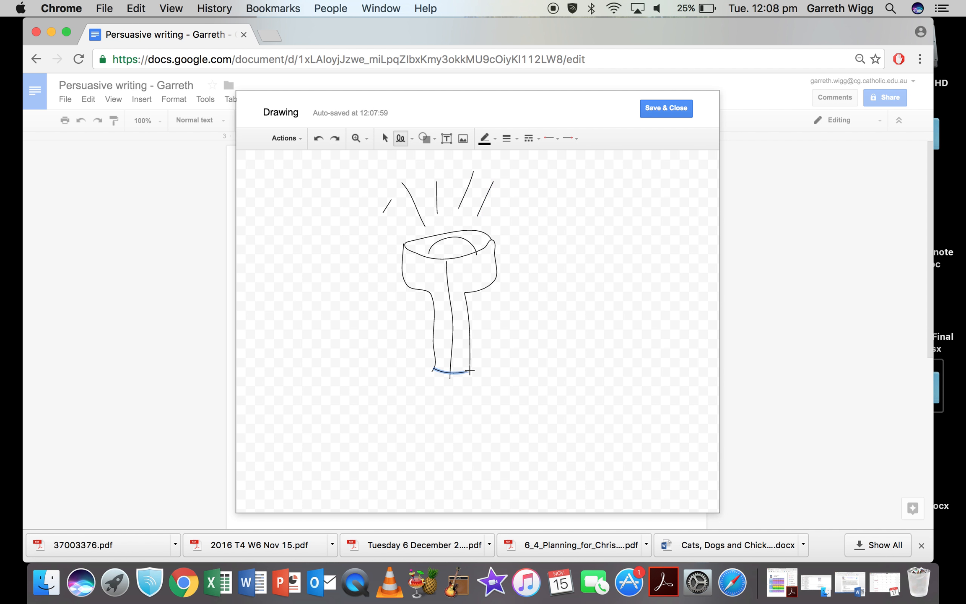
left_click(662, 109)
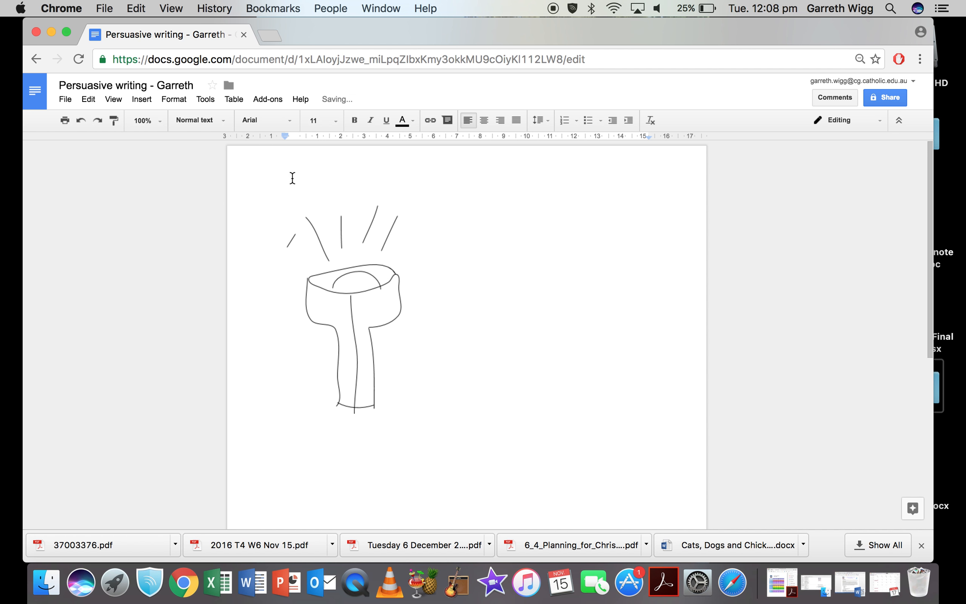
- Set the torch drawing to wrap text and move it slightly down and to the right on the page
left_click(349, 304)
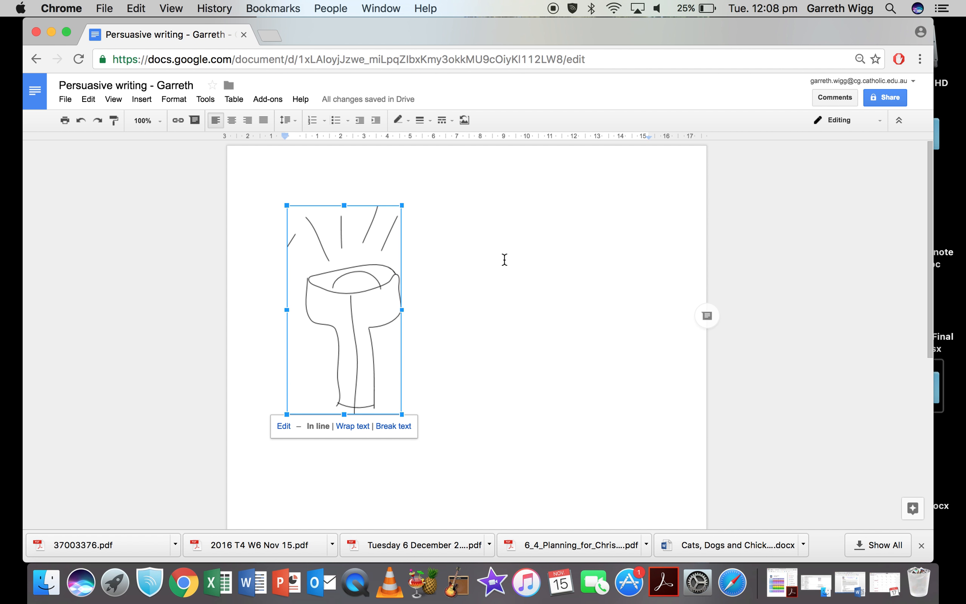
left_click(351, 426)
mouse_move(353, 335)
left_mouse_down()
mouse_move(498, 331)
mouse_move(457, 362)
mouse_move(428, 364)
mouse_move(379, 349)
mouse_move(364, 311)
left_mouse_up()
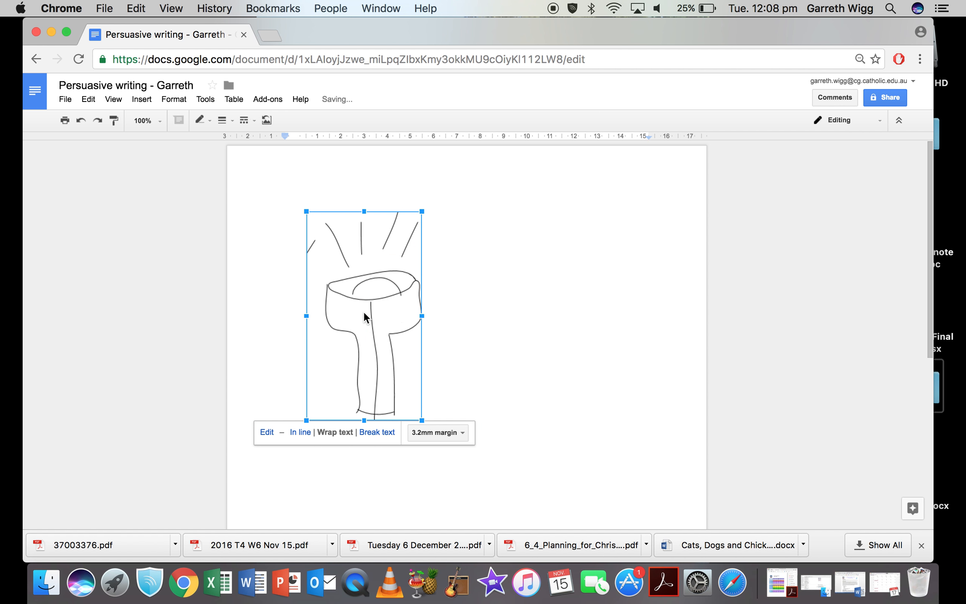
- Delete the torch drawing from the document
left_click(558, 288)
left_click(386, 280)
key("BackSpace")
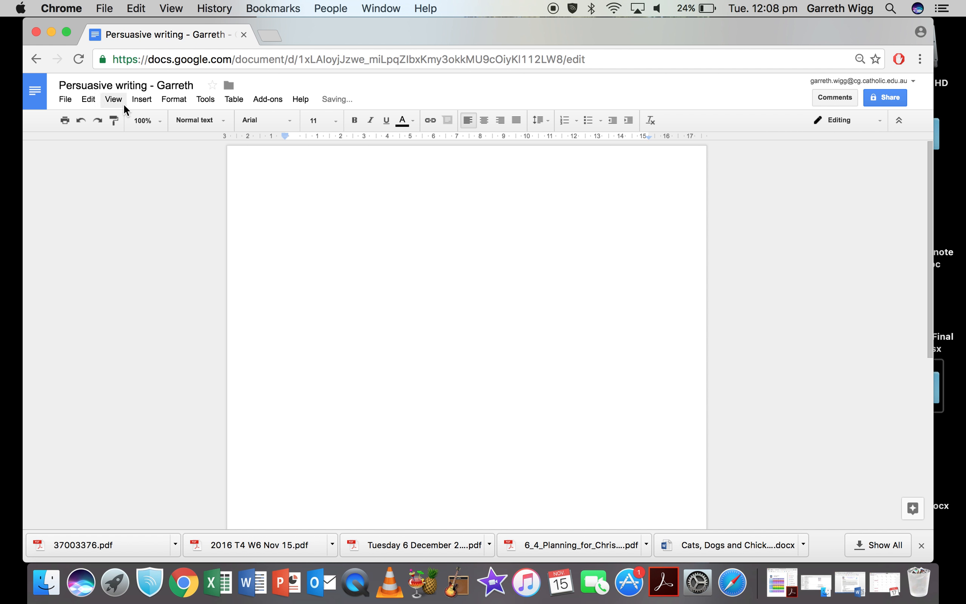
- Try font size 14 for the document text, and set the size to 10
left_click(336, 122)
left_click(324, 218)
left_click(338, 120)
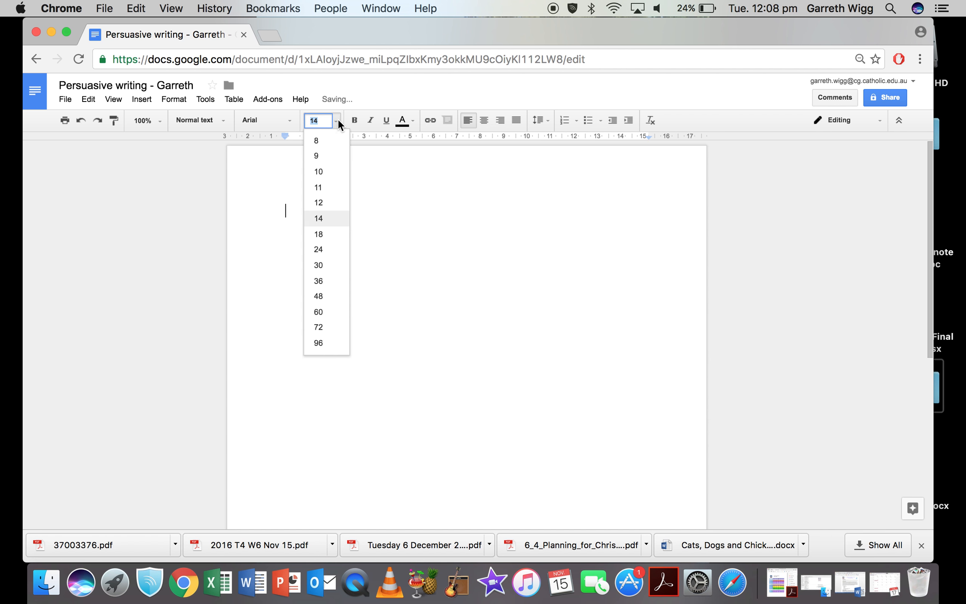
left_click(331, 172)
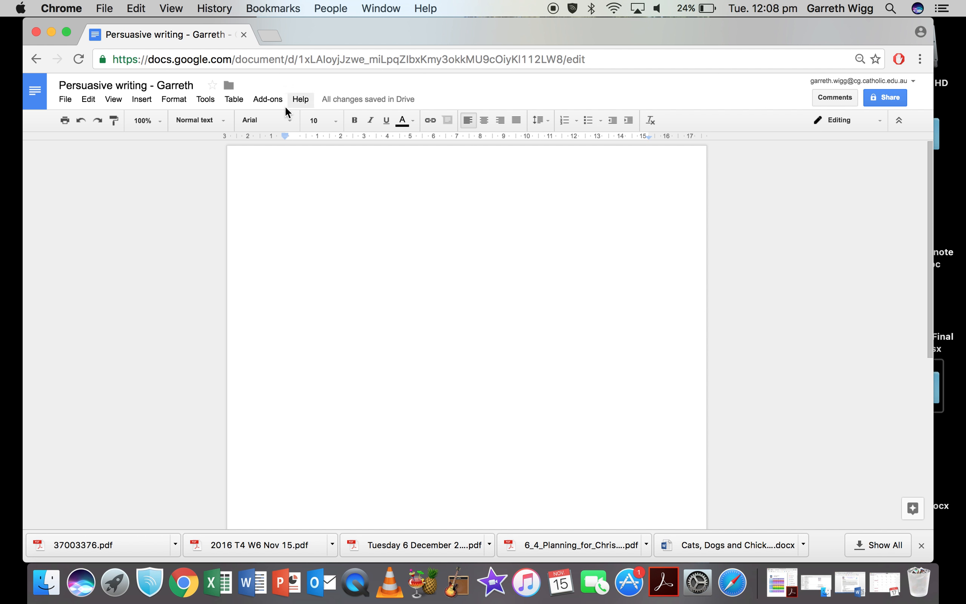
- Set the font to Comic Sans MS and enter the filler text "s,dmsacskcsnck" to try it
left_click(289, 120)
scroll(299, 258, "down", 2)
scroll(300, 260, "up", 1)
left_click(291, 260)
type("s,dmsacskcsnck")
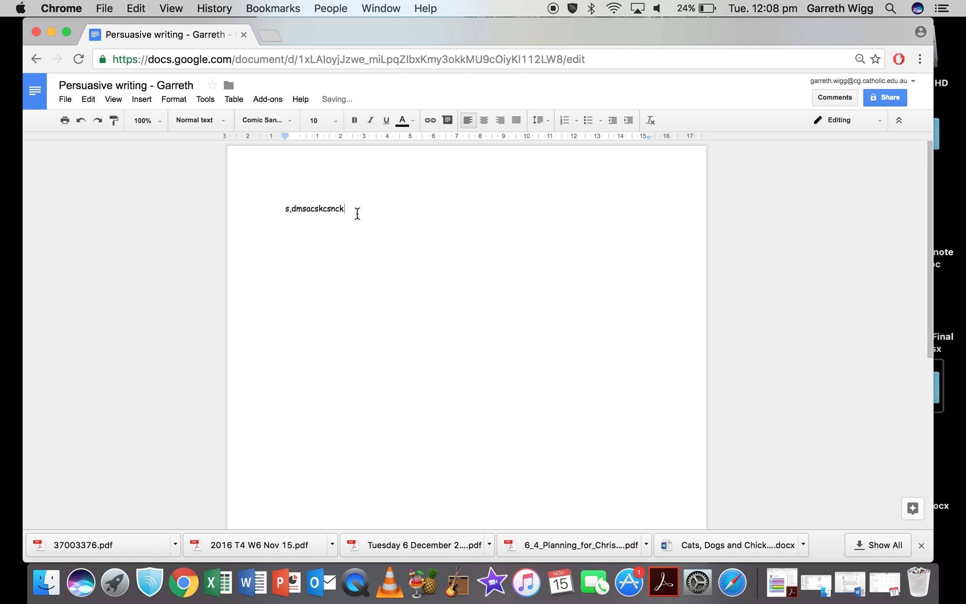
- Delete the Comic Sans filler text and set the font back to Arial
left_click_drag(358, 212, 272, 211)
key("BackSpace")
left_click(289, 123)
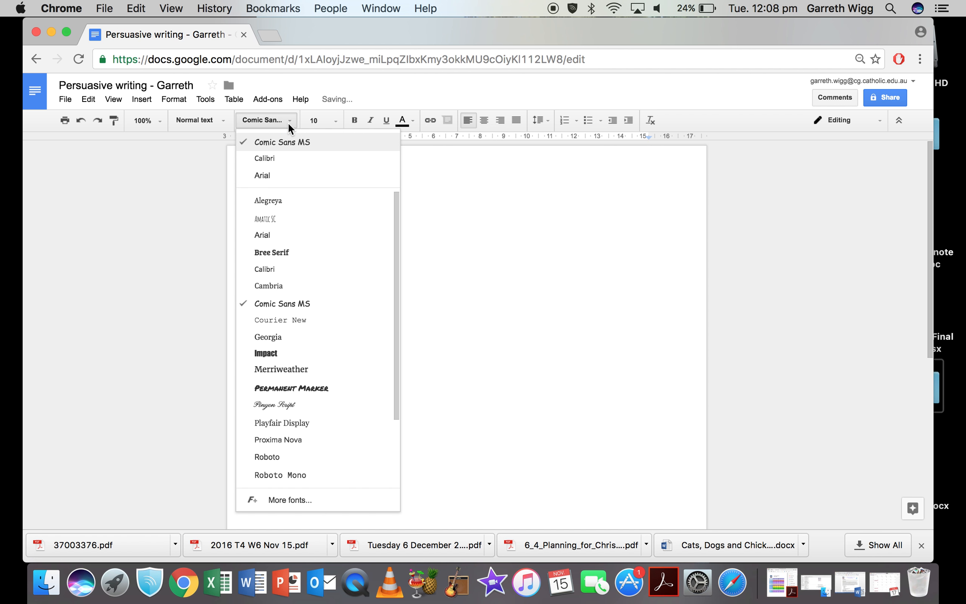
left_click(285, 177)
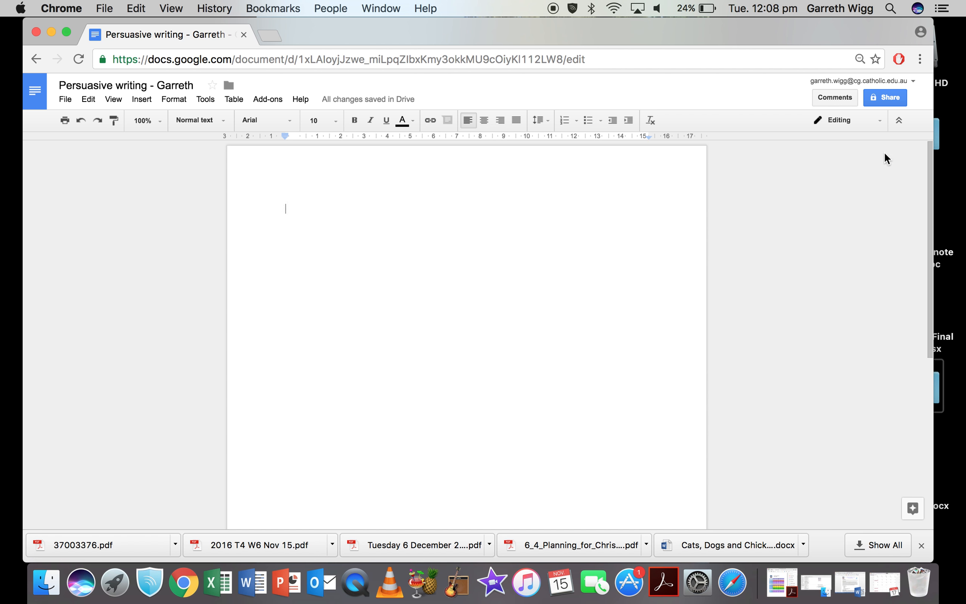
- Start sharing the document and choose a colleague's suggested e-mail address as the recipient
left_click(895, 100)
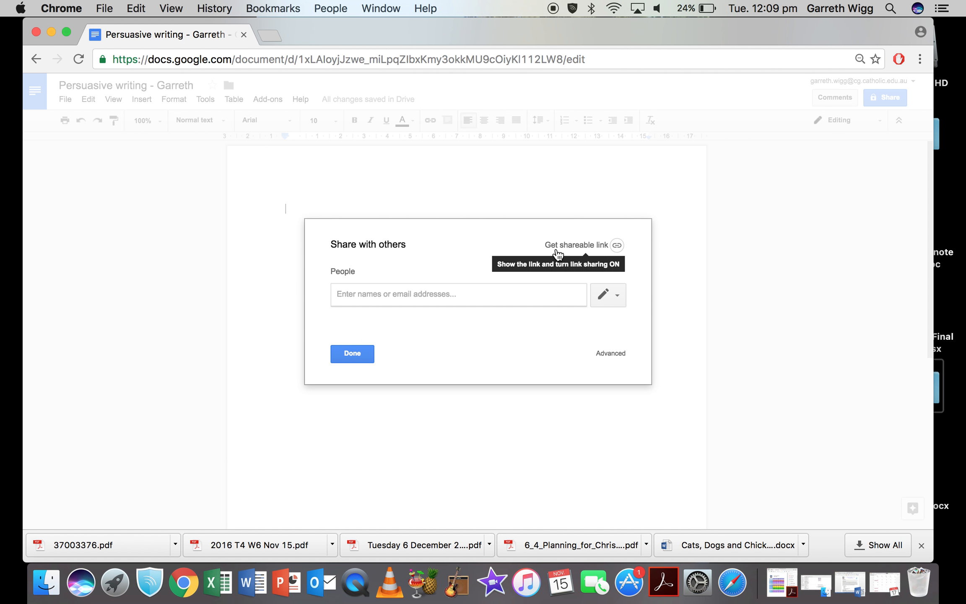
left_click(359, 293)
type("br")
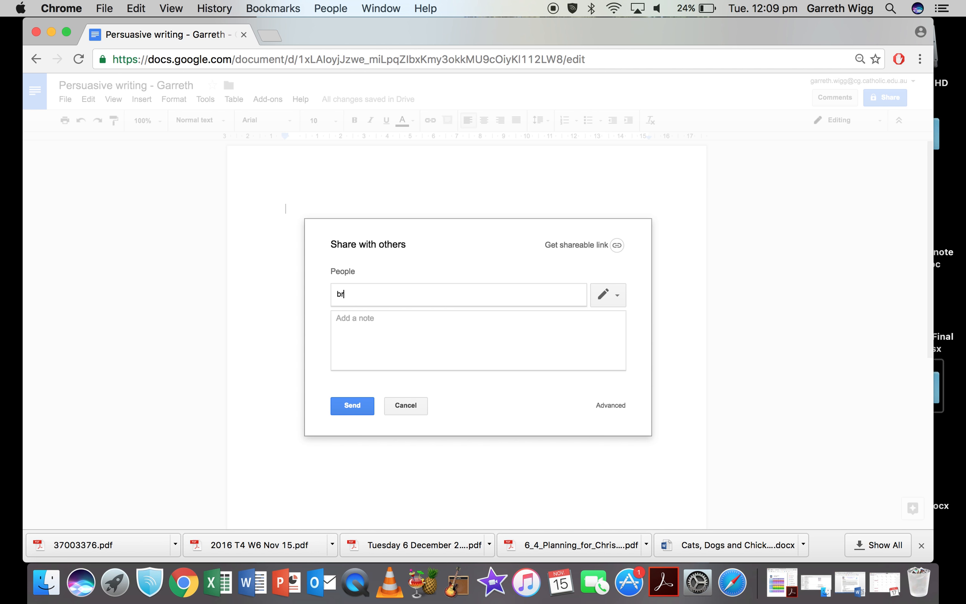
type("ad")
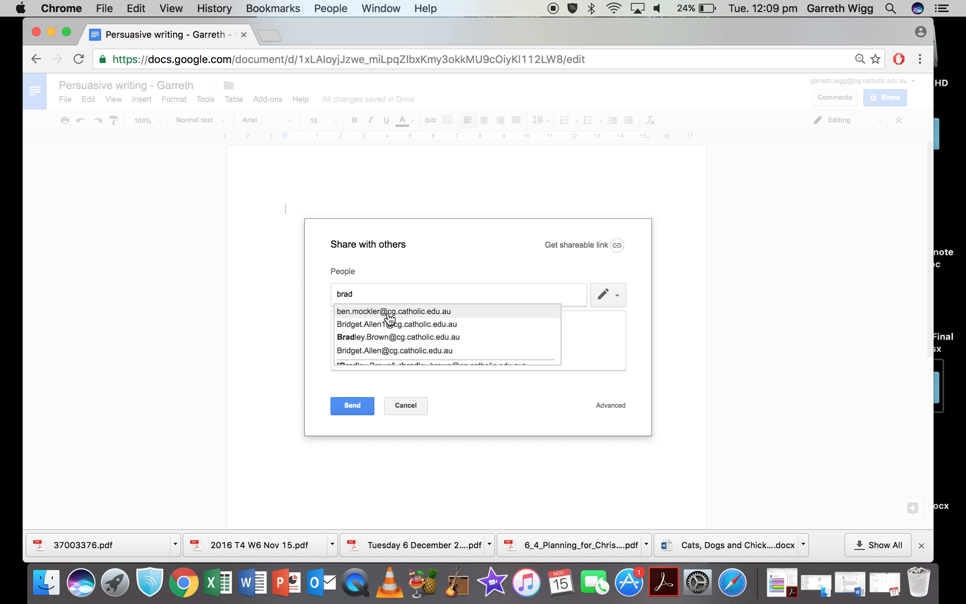
left_click(381, 336)
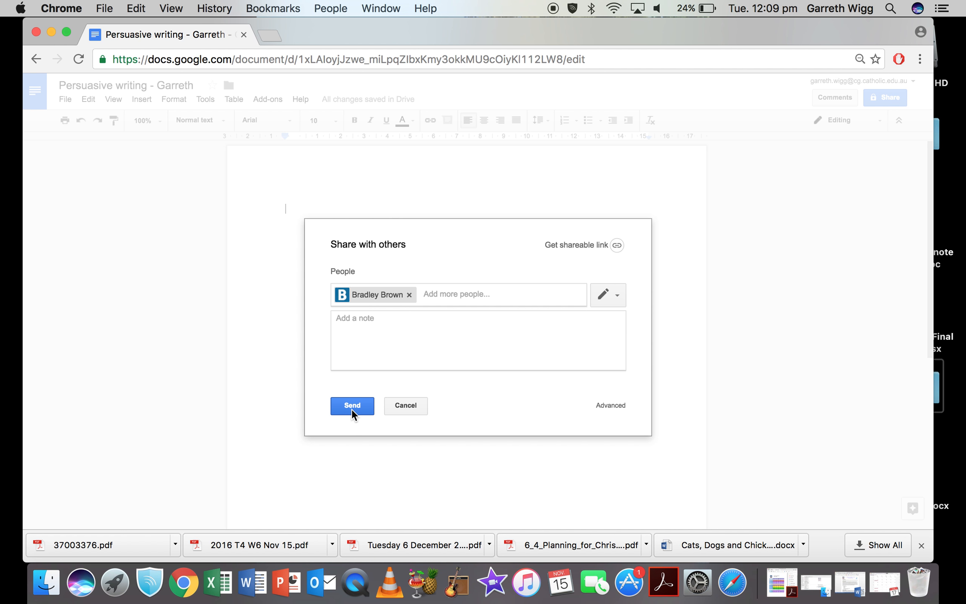
- Check the permission levels available for the recipient, and close sharing without sending the invitation
left_click(622, 295)
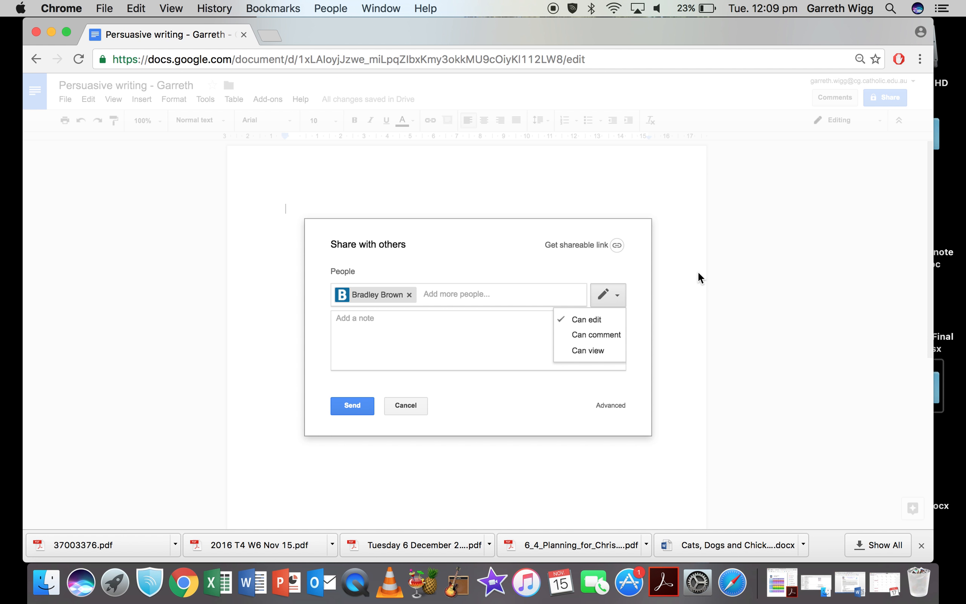
left_click(405, 406)
left_click(404, 406)
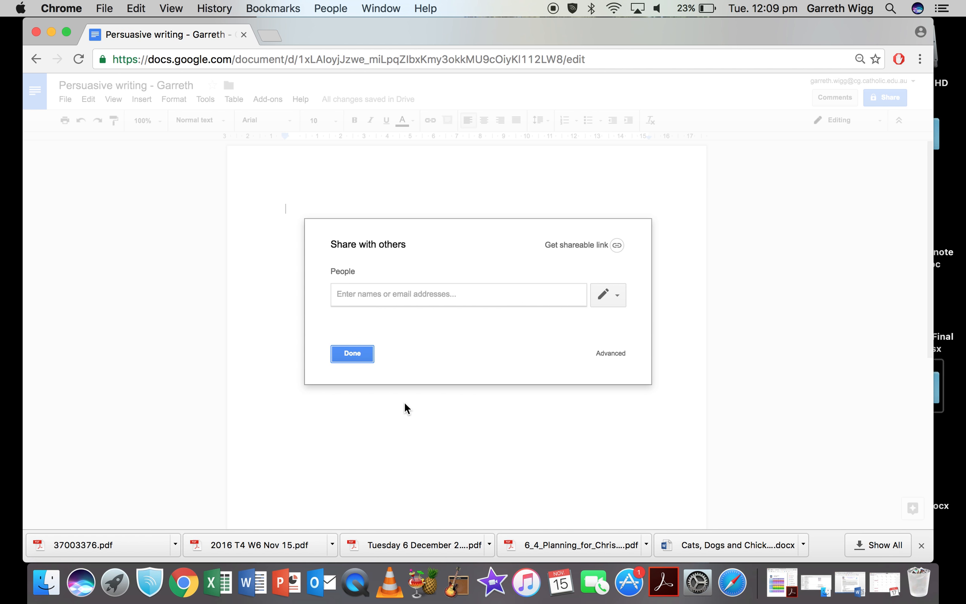
left_click(353, 355)
- Enter the filler text "smcnskacnsamcnmsacnmnc" and, below a blank line, "xcncnsacnmsncmsanc", and delete both lines
type("smcnskacnsamcnmsacnmnc")
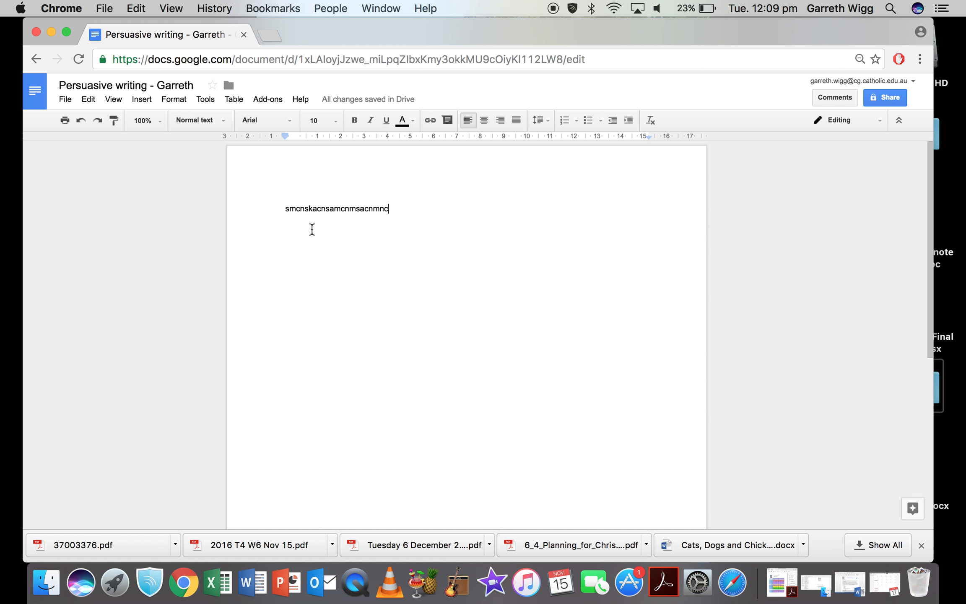
key("Return")
key("Return")
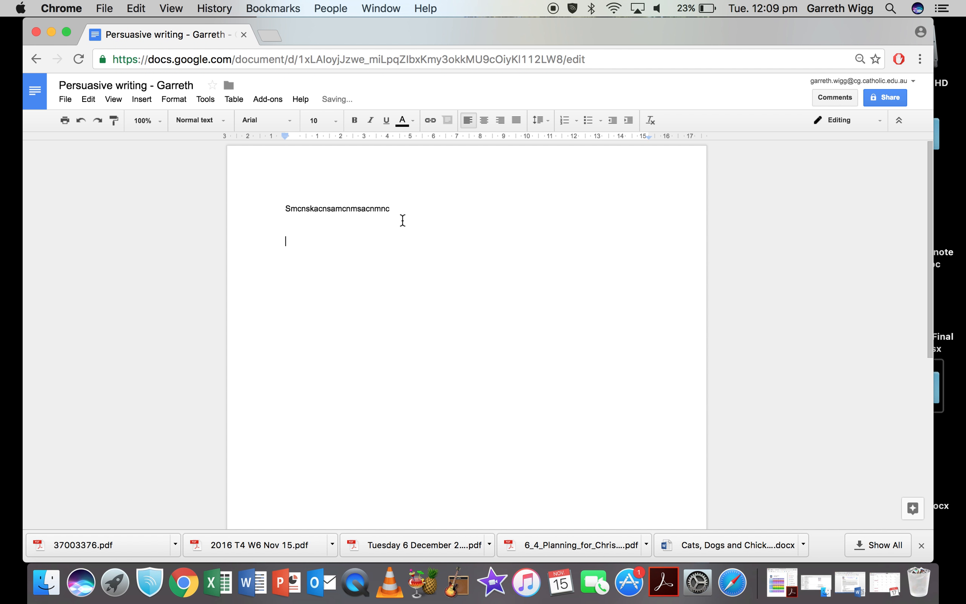
type("xcncnsacnmsncmsanc")
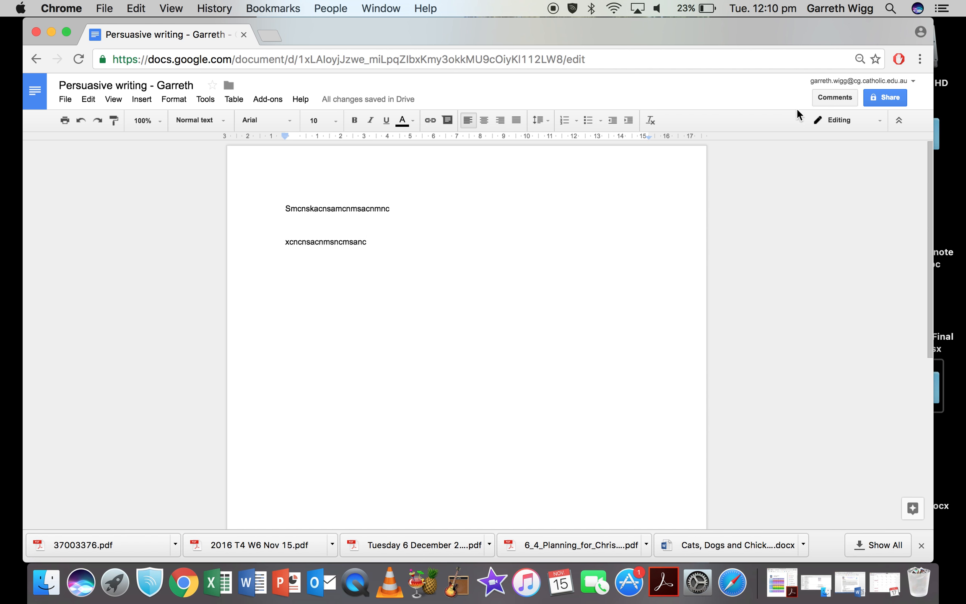
left_click_drag(370, 241, 275, 204)
key("BackSpace")
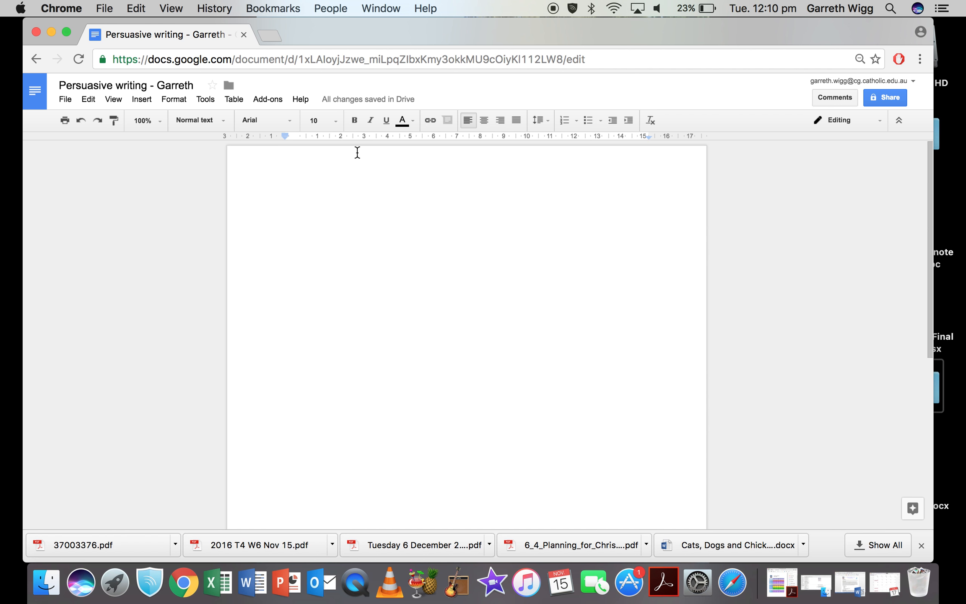
- Insert a table with two columns and five rows into the blank document
left_click(210, 100)
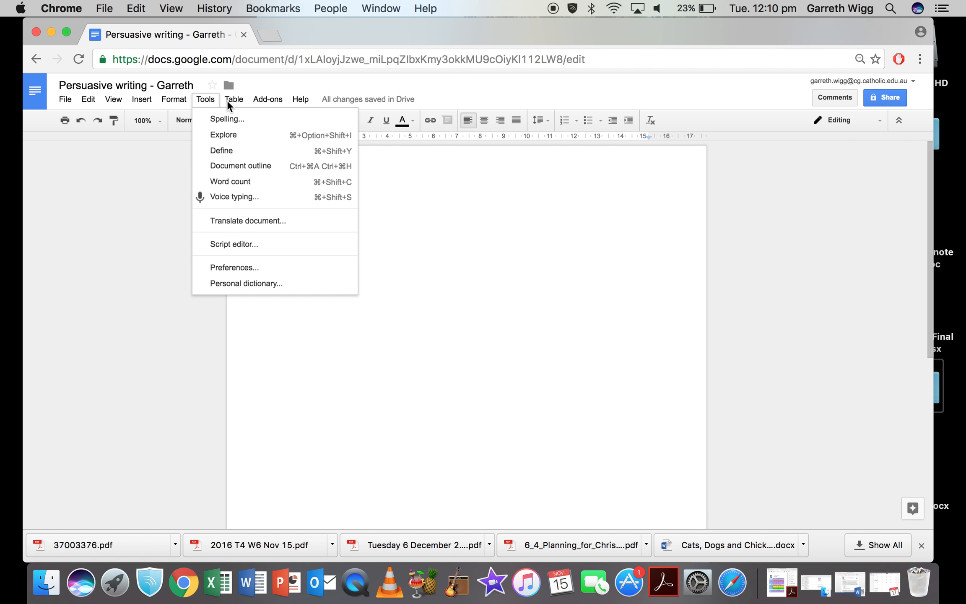
mouse_move(233, 99)
mouse_move(252, 122)
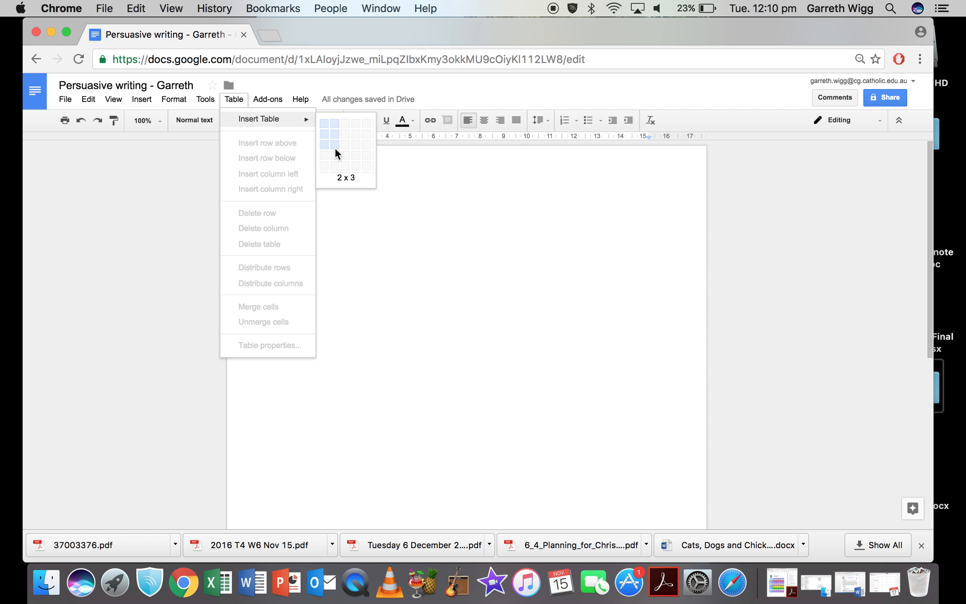
left_click(334, 165)
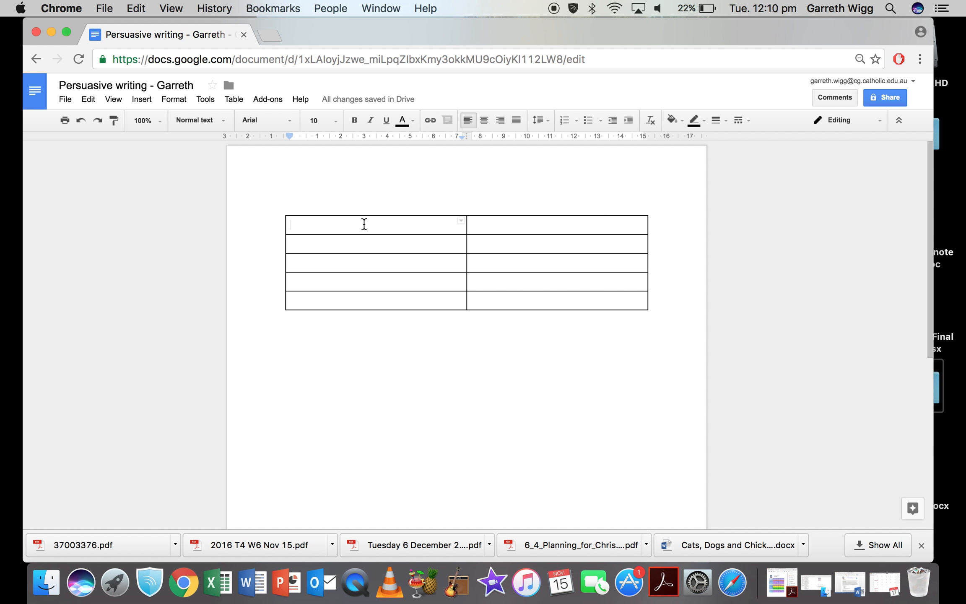
- Enter two people's first names in the first column's top two cells, and "CKCM" in the second column's first cell
type("BaPD")
key("BackSpace")
key("BackSpace")
key("BackSpace")
key("BackSpace")
type("BRAD")
left_click(350, 248)
type("GARRETH")
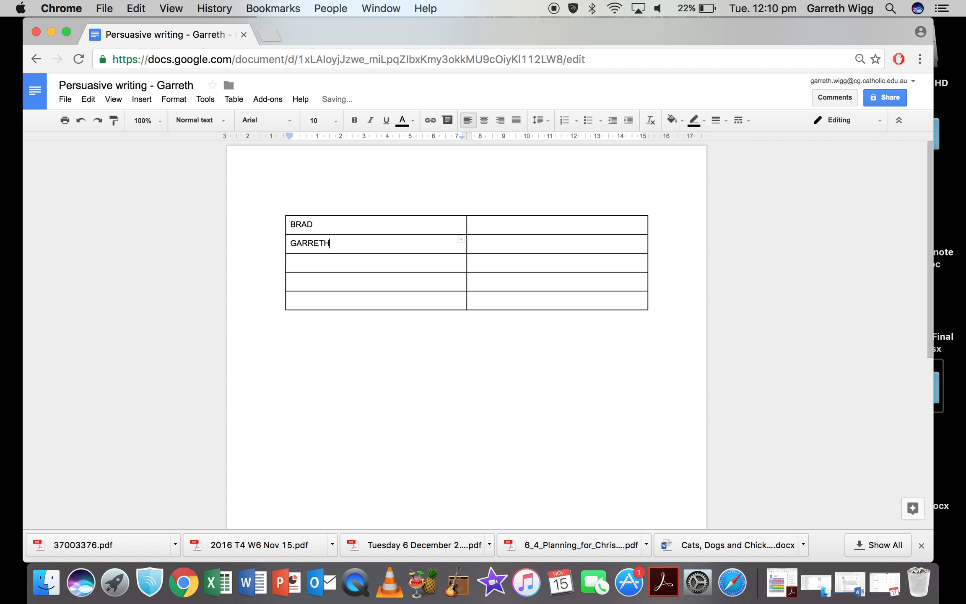
left_click(499, 227)
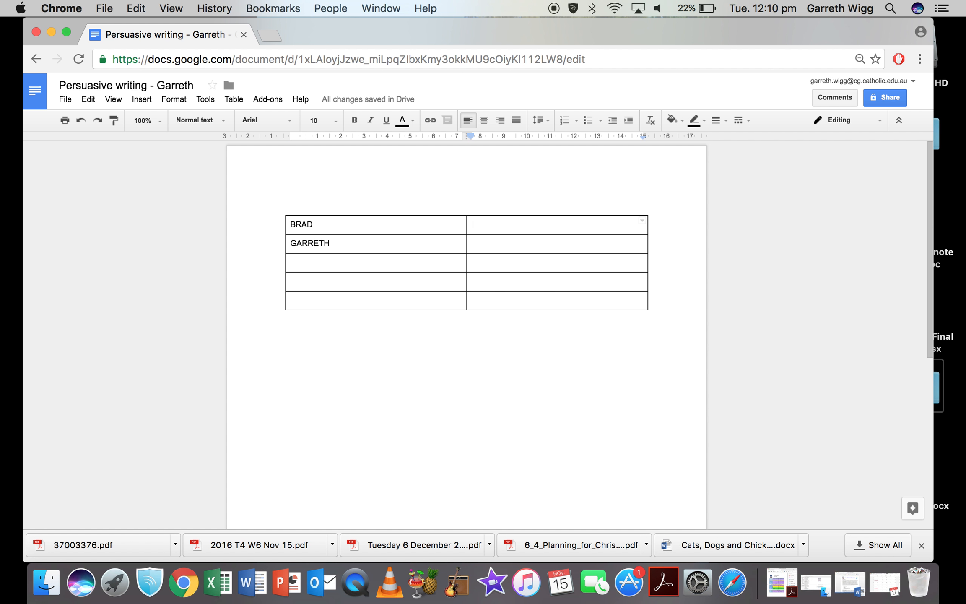
type("CKCM")
- Clear the text from all the table cells and select the whole table
left_click_drag(634, 287, 281, 200)
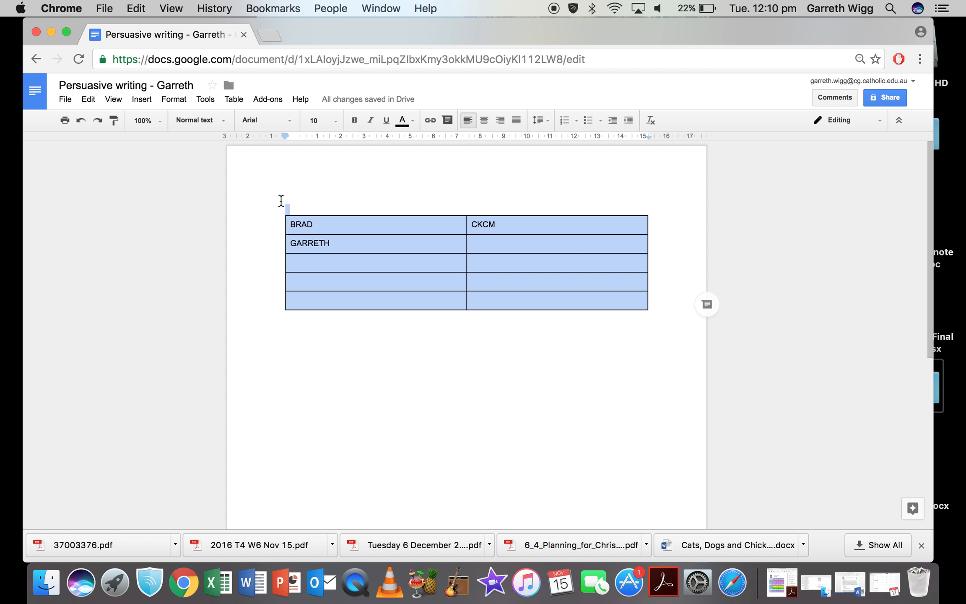
key("BackSpace")
left_click(463, 357)
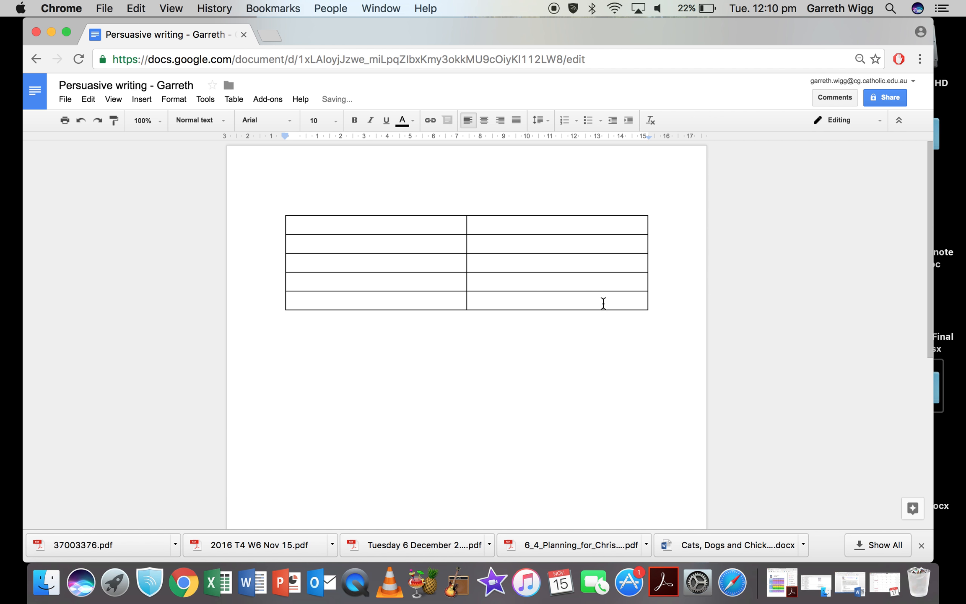
left_click_drag(667, 304, 253, 215)
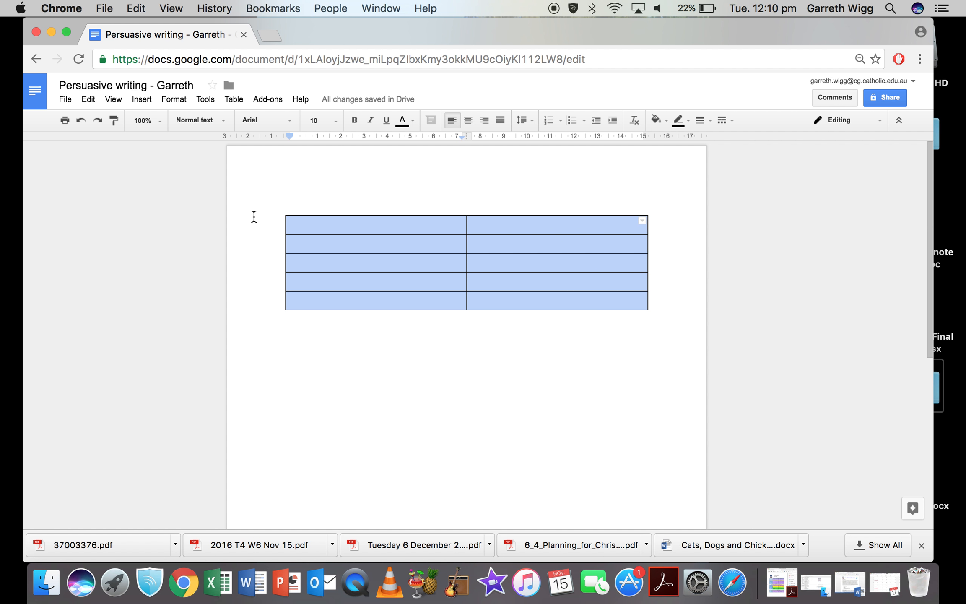
- Undo the cell clearing, the cell entries and the table insertion until the document is blank
left_click(81, 119)
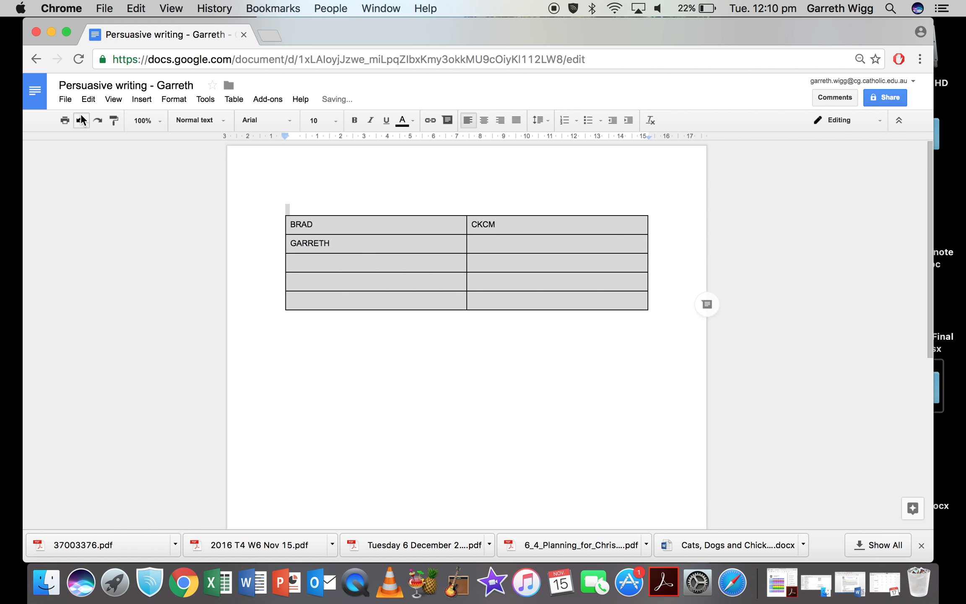
left_click(81, 119)
left_click(81, 120)
left_click(81, 120)
left_click(81, 120)
left_click(81, 116)
left_click(81, 115)
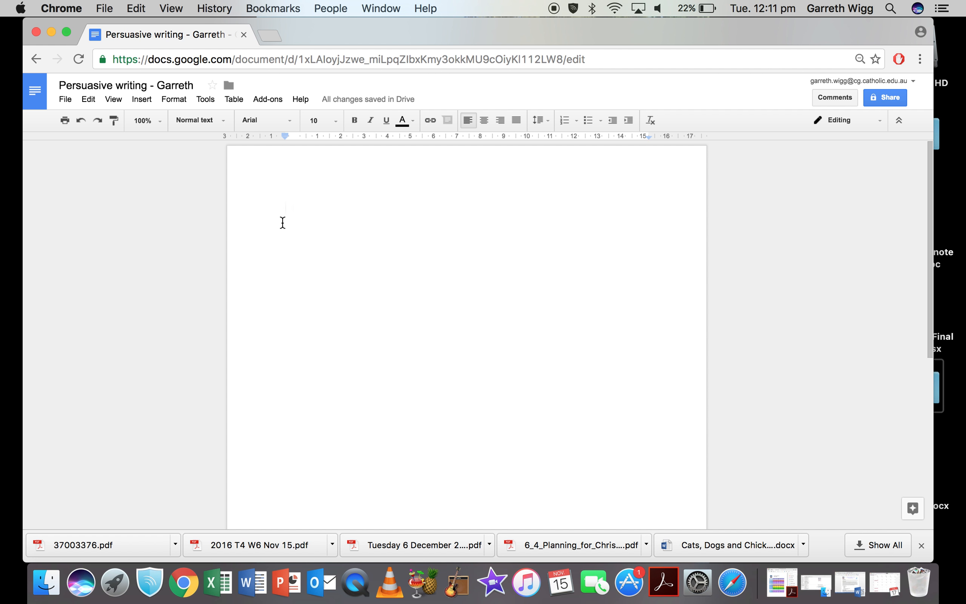
- Insert a table with five columns and three rows into the blank document
left_click(198, 99)
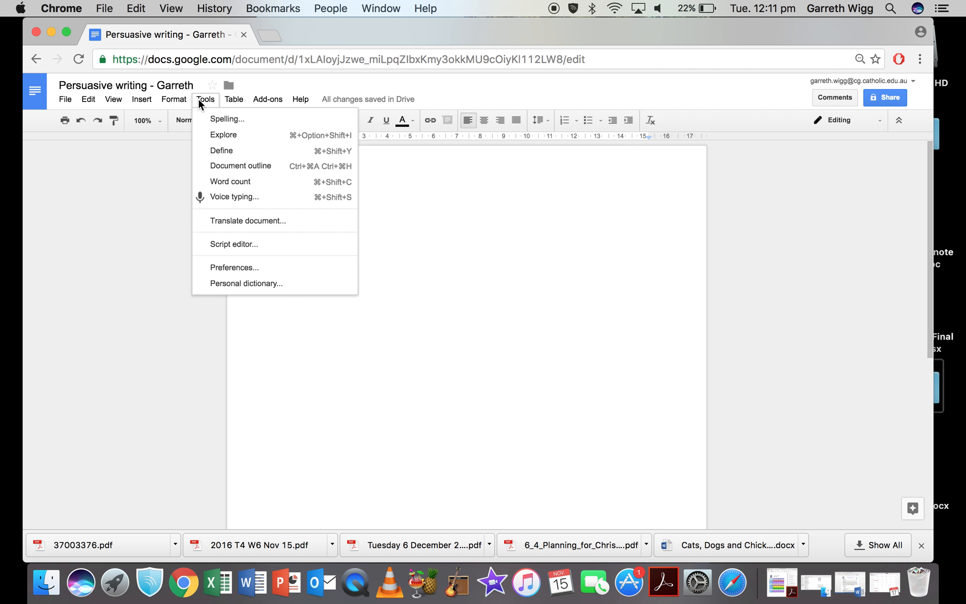
mouse_move(231, 100)
mouse_move(251, 119)
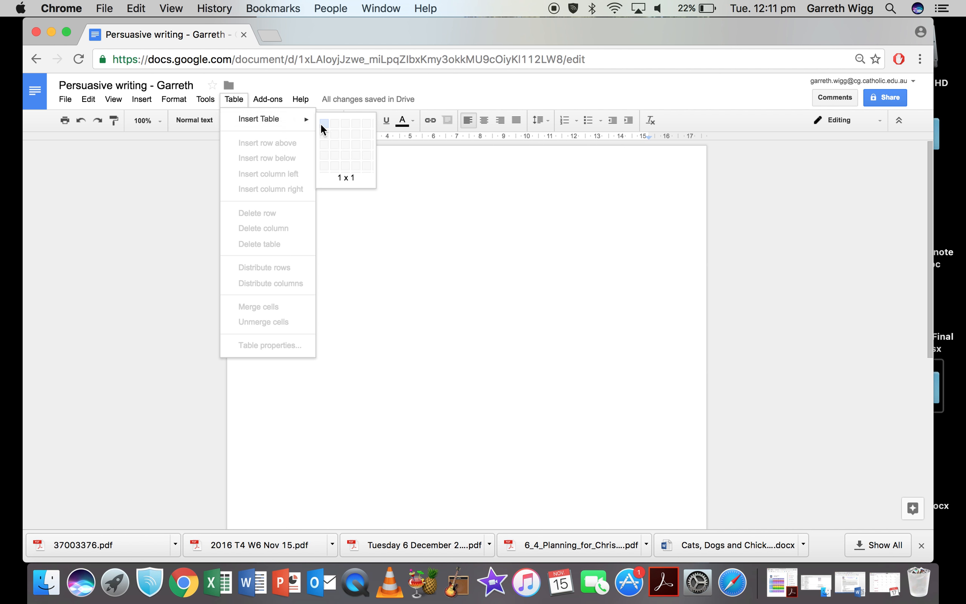
left_click(365, 145)
- Enter "MONDAY" and "TUESDAY" in the first two cells of the table's second row
left_click(313, 238)
type("MONDAY")
key("Tab")
type("TUESDAY")
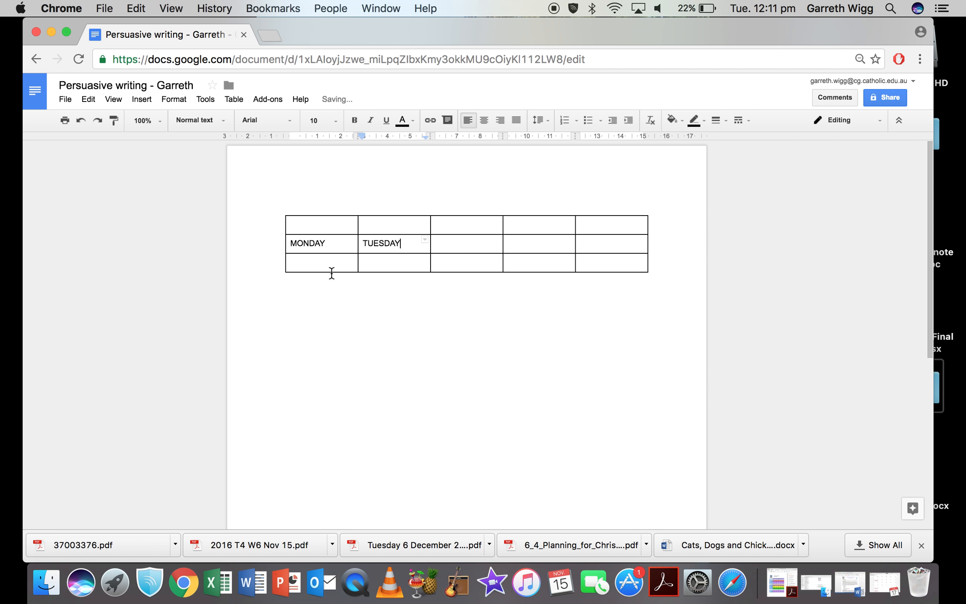
- Enter "FOOTY PRAC" and "PIZZA NIGHT" on separate lines in the cell below MONDAY
left_click(321, 262)
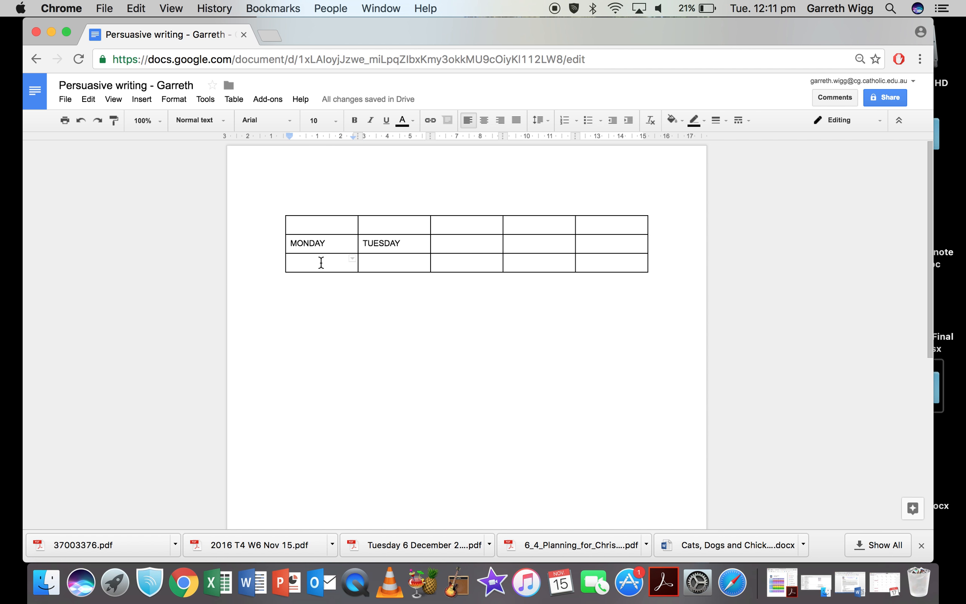
type("OOT")
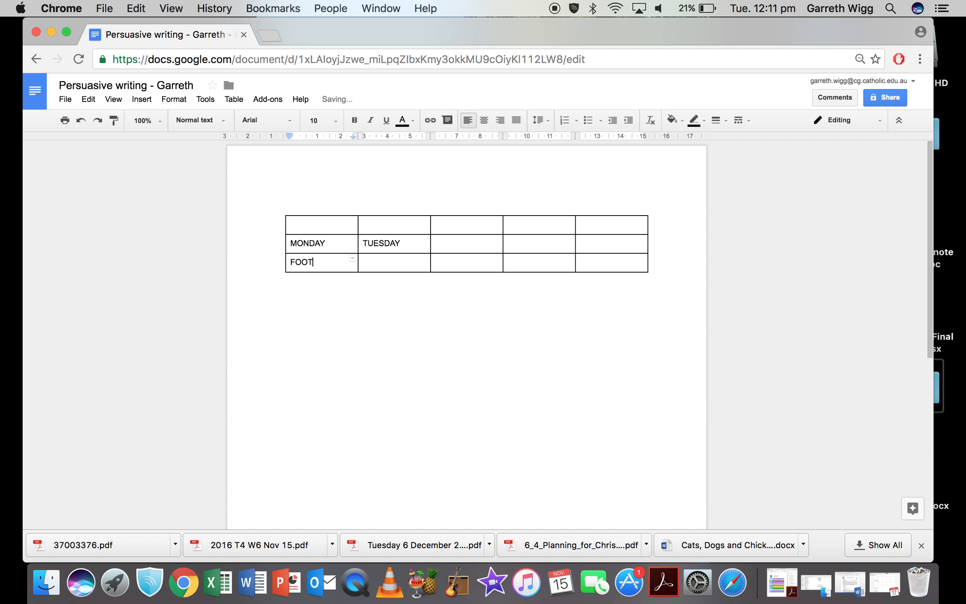
type("Y PRAC")
key("Return")
type("PIZZA NIGHT")
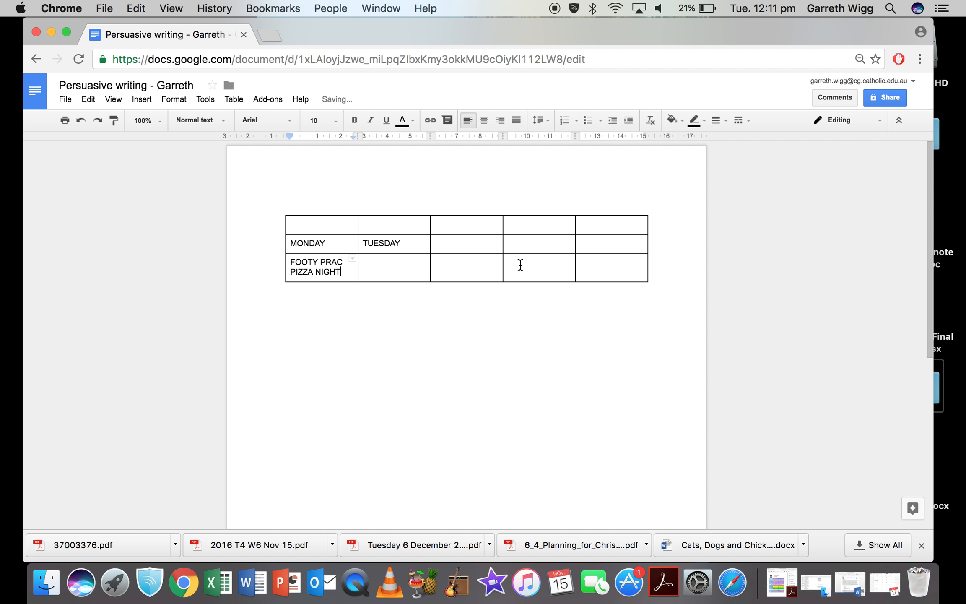
- Undo the text entered in the cell below MONDAY
left_click_drag(606, 269, 257, 210)
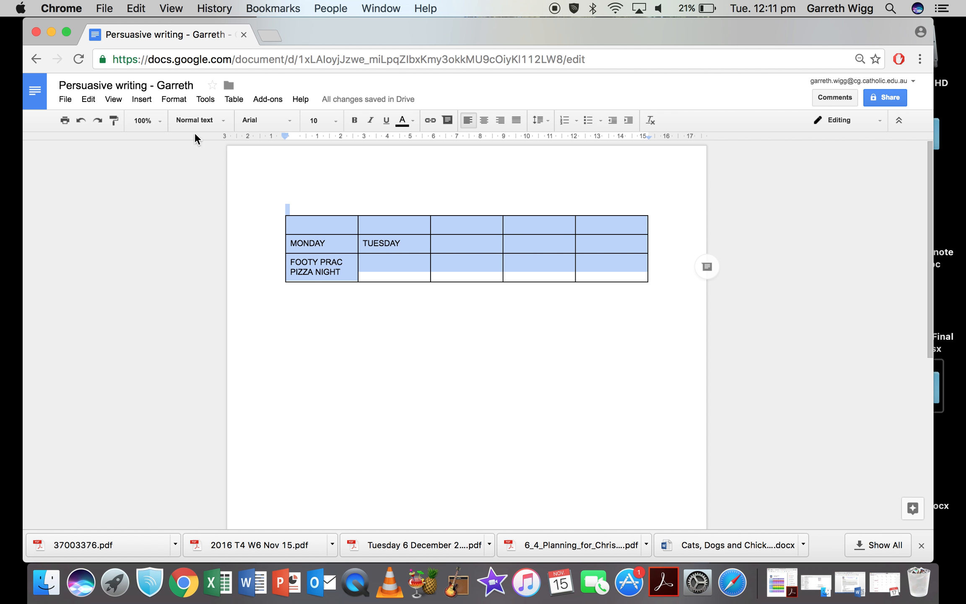
left_click(81, 120)
left_click(81, 120)
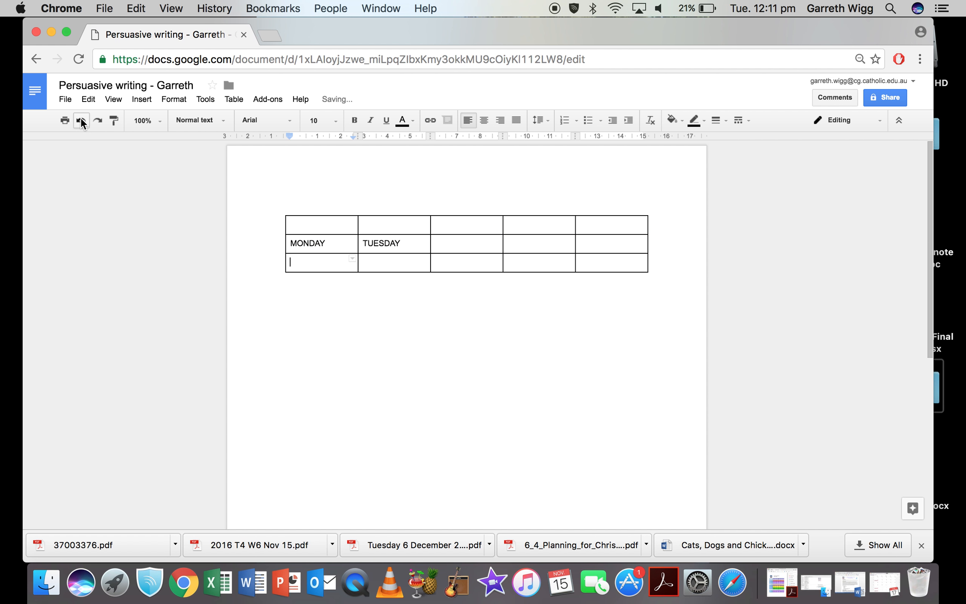
- Start inserting an image into the document using the By URL option
left_click(149, 99)
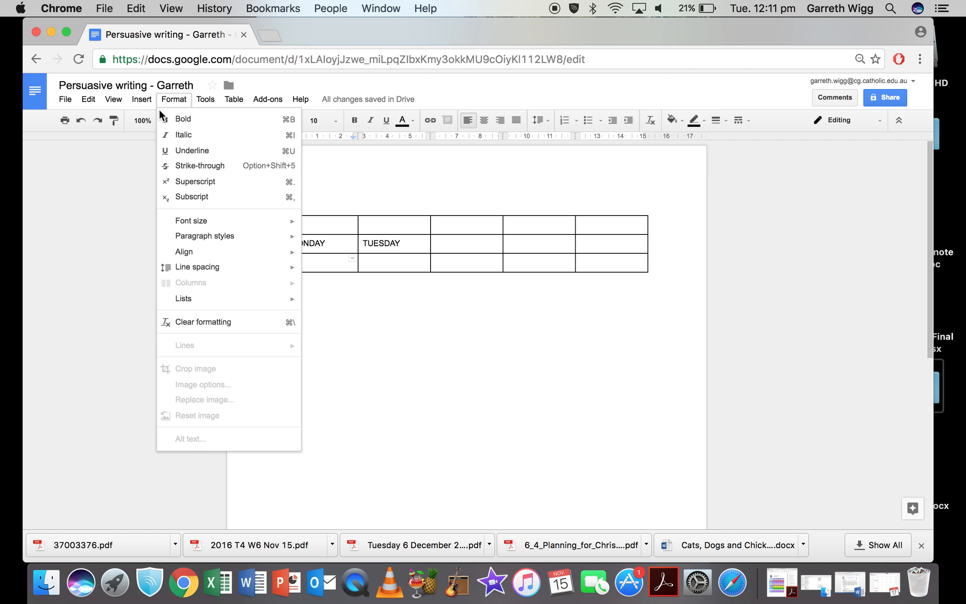
left_click(147, 119)
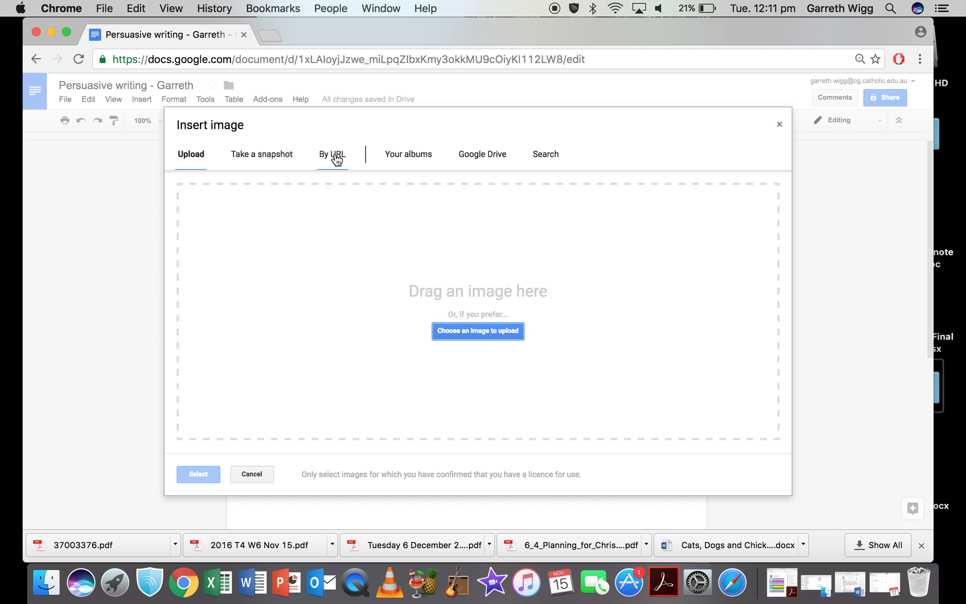
left_click(339, 155)
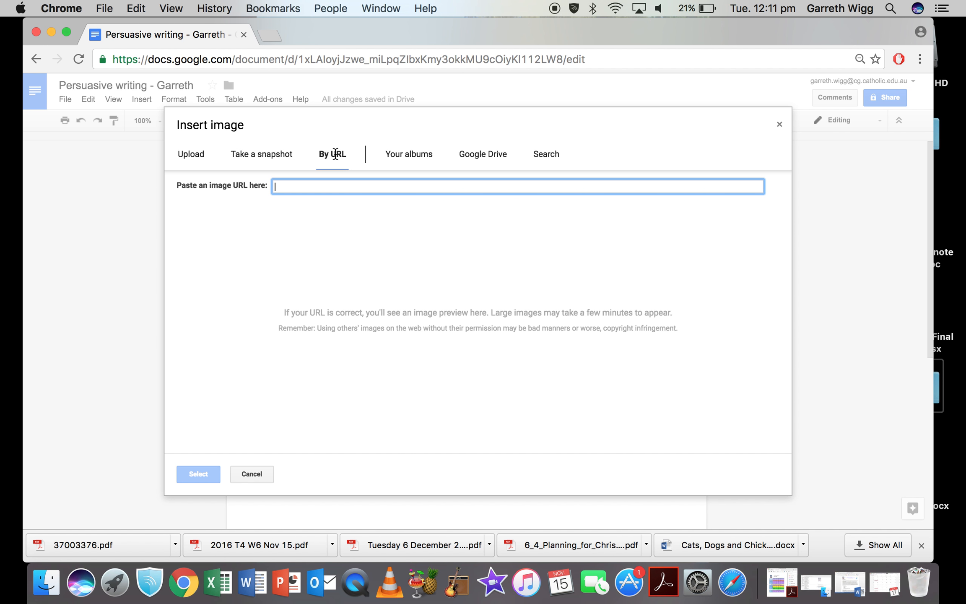
- Search Google Images for "DOG" in a new browser tab and open the preview of the golden dog with its tongue out
left_click(268, 34)
type("DOG")
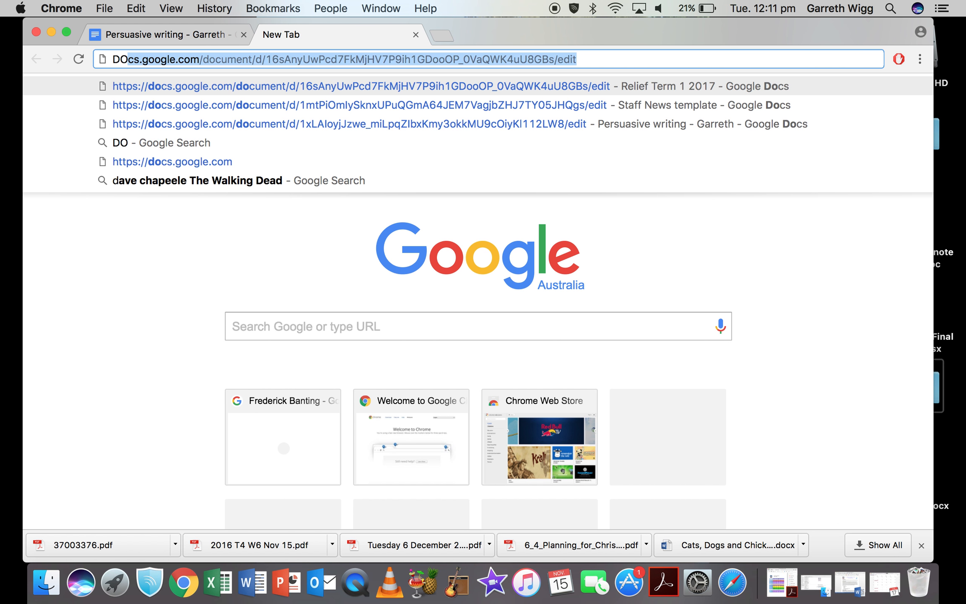
key("Return")
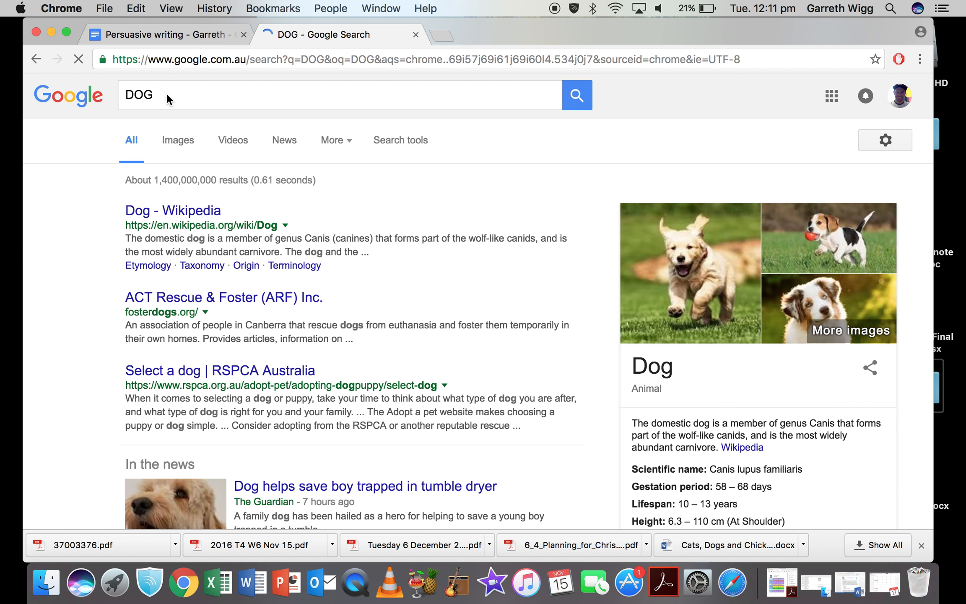
left_click(175, 144)
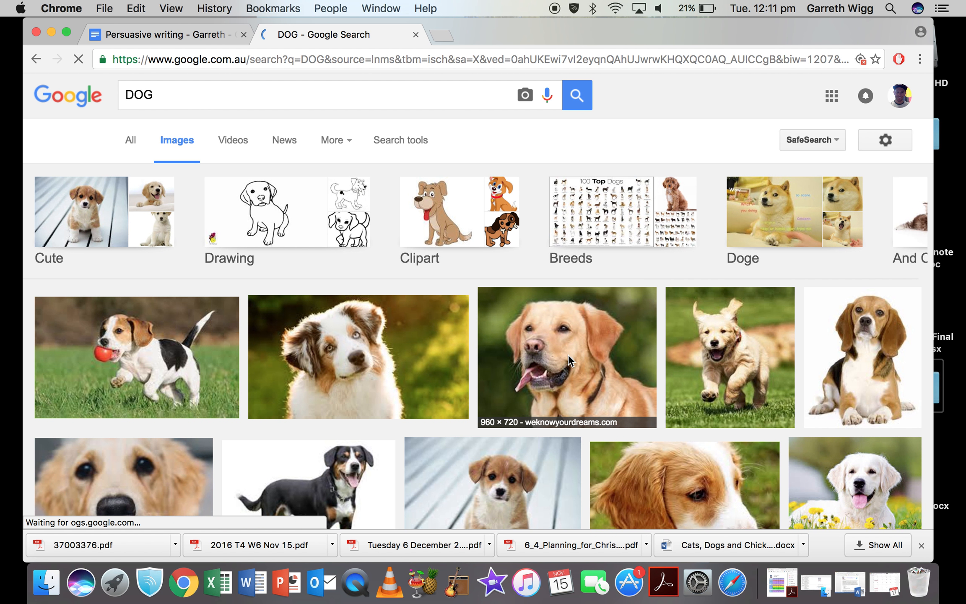
left_click(568, 354)
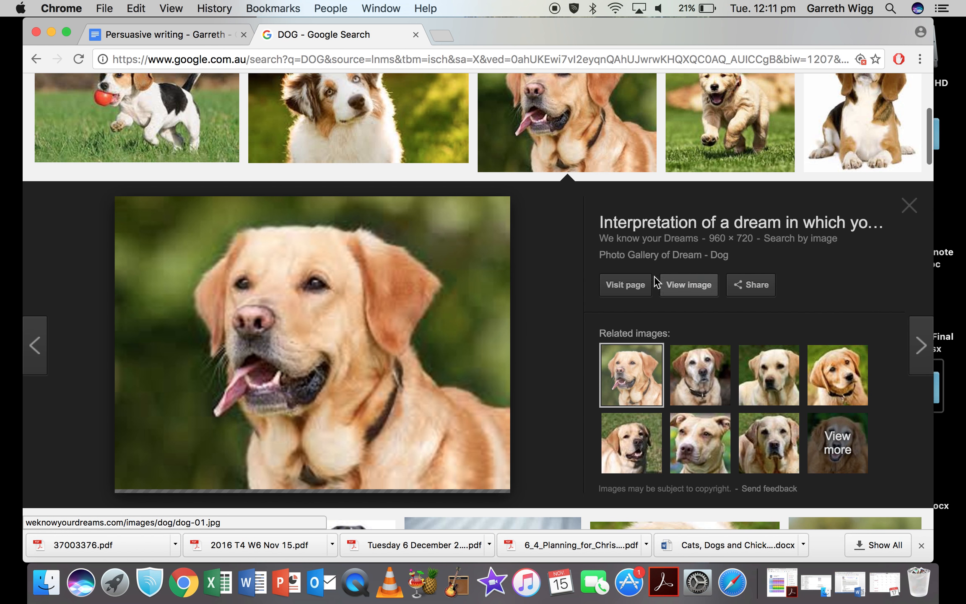
- Open the golden dog picture at full size, copy its web address, and paste it as the image URL for the document's image
left_click(688, 285)
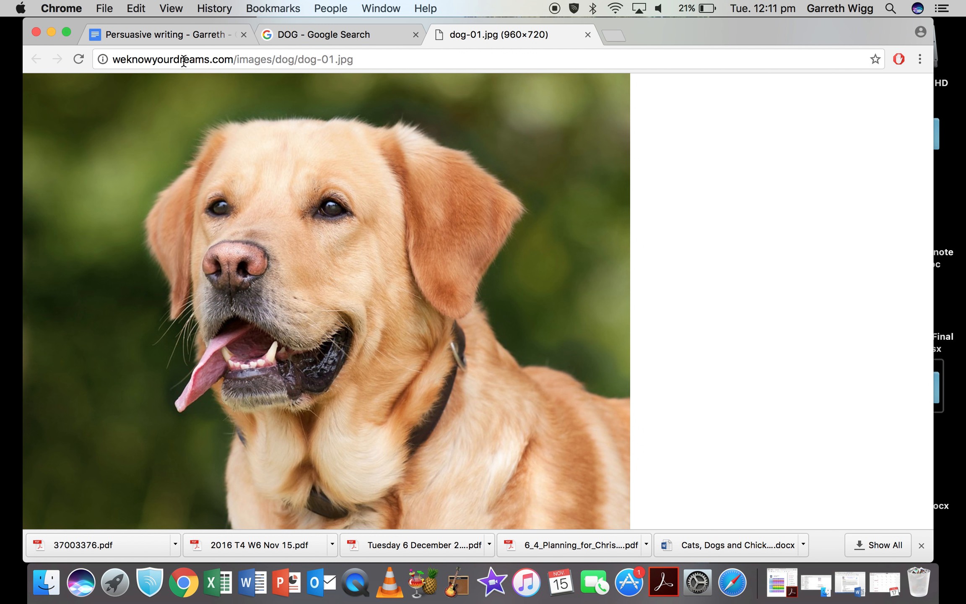
left_click(183, 60)
key("super+c")
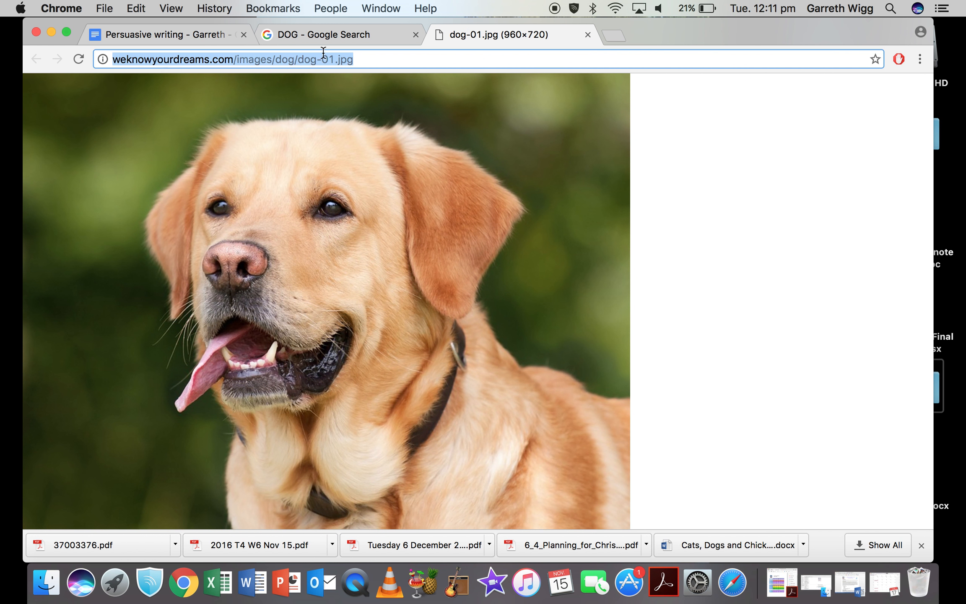
left_click(181, 33)
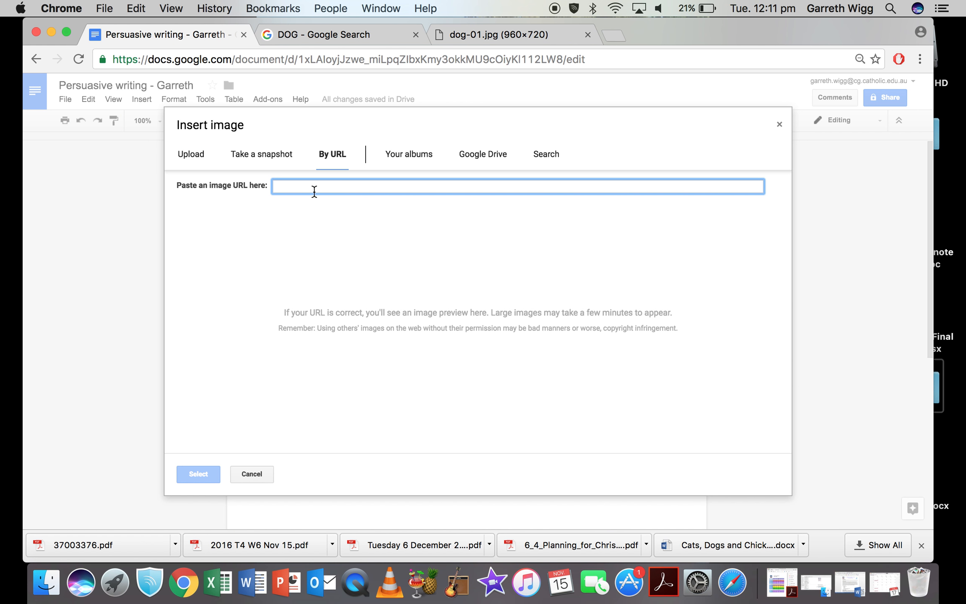
key("super+v")
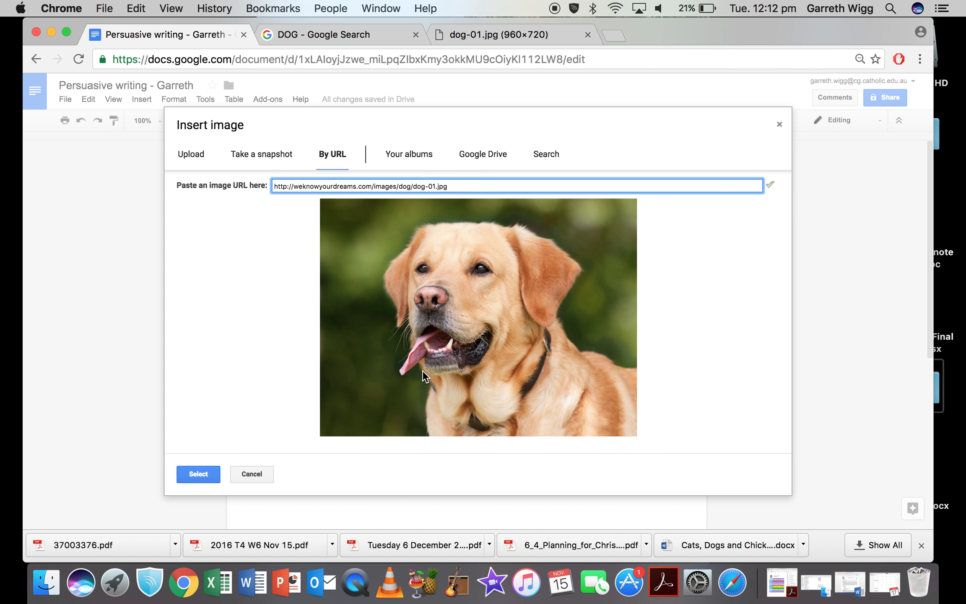
- Search for "dog" within Insert image and insert the golden Labrador with its tongue out into the cell below MONDAY
left_click(537, 157)
type("dog")
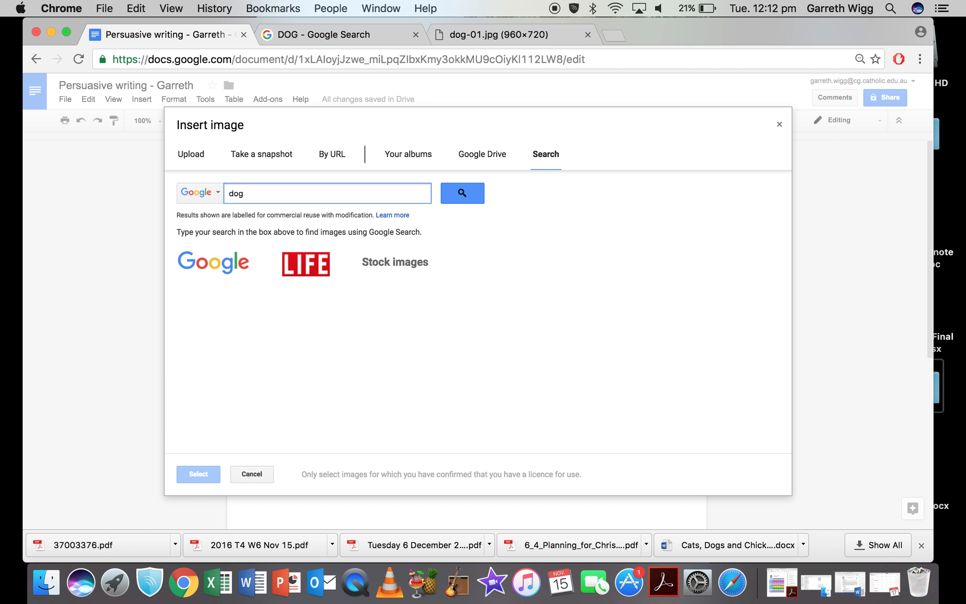
left_click(453, 198)
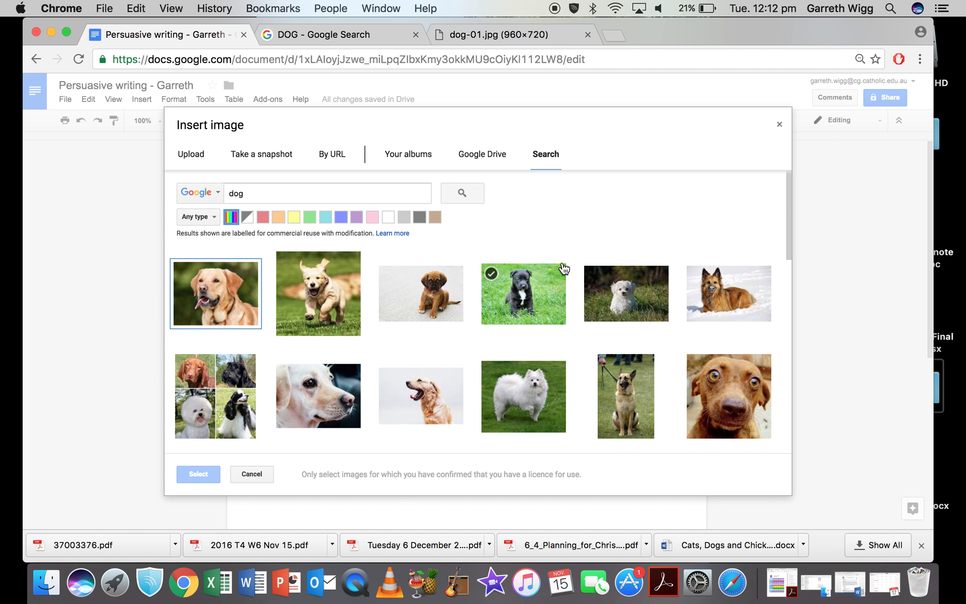
scroll(564, 268, "down", 3)
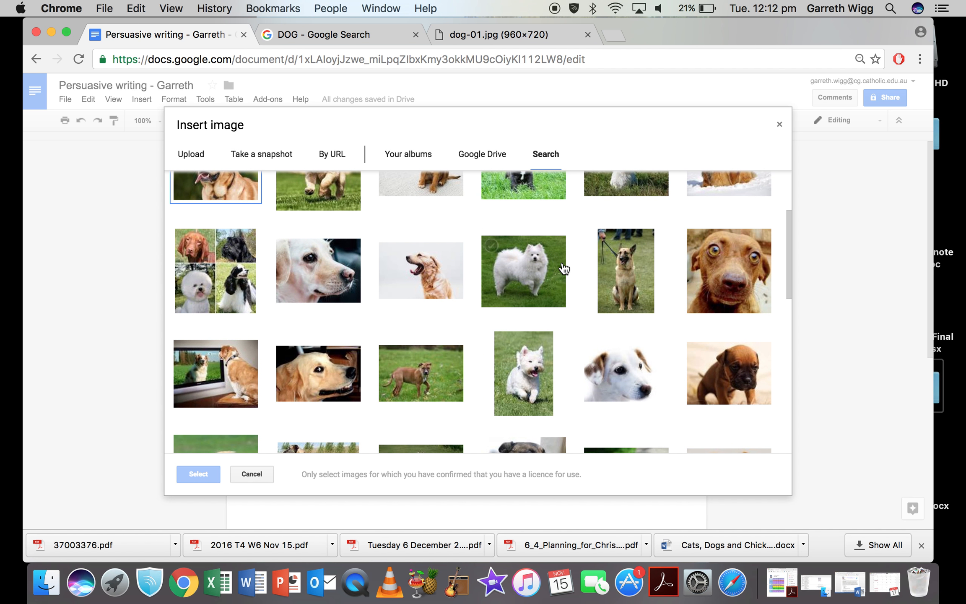
scroll(564, 268, "up", 2)
left_click(223, 249)
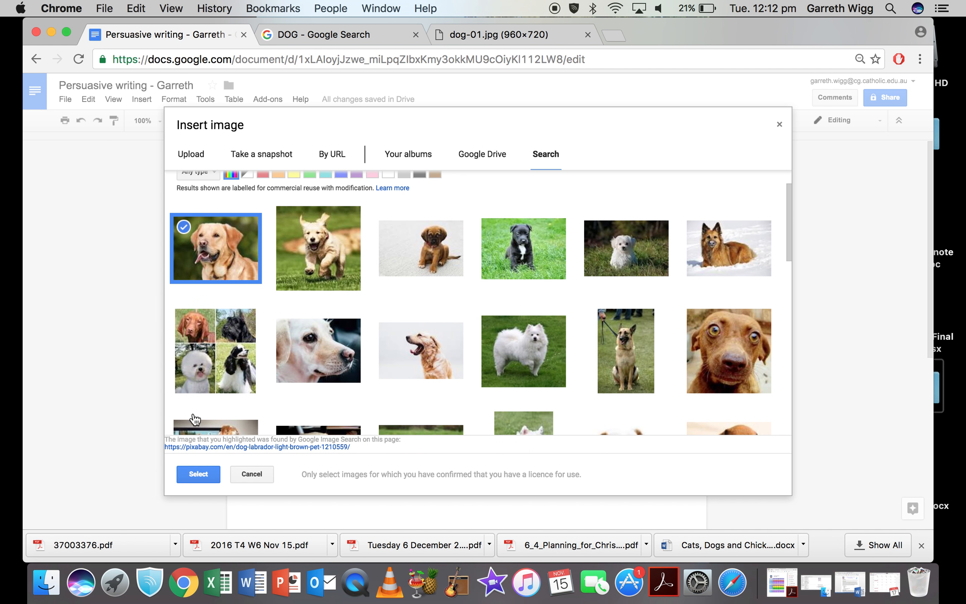
left_click(198, 473)
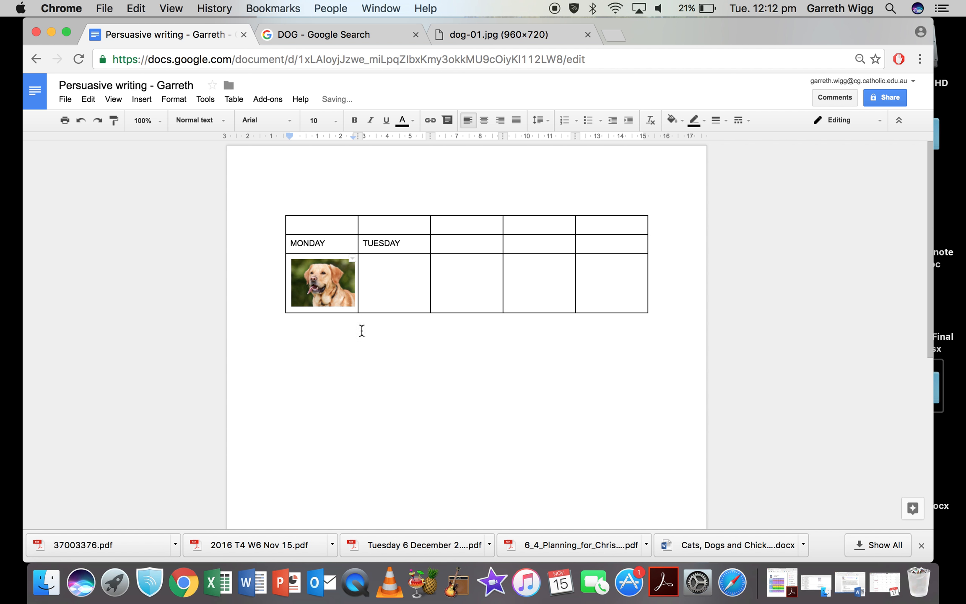
- Enlarge the dog image in the cell below MONDAY slightly, scaling it from its lower-right corner
left_click(353, 313)
left_click_drag(354, 306, 369, 322)
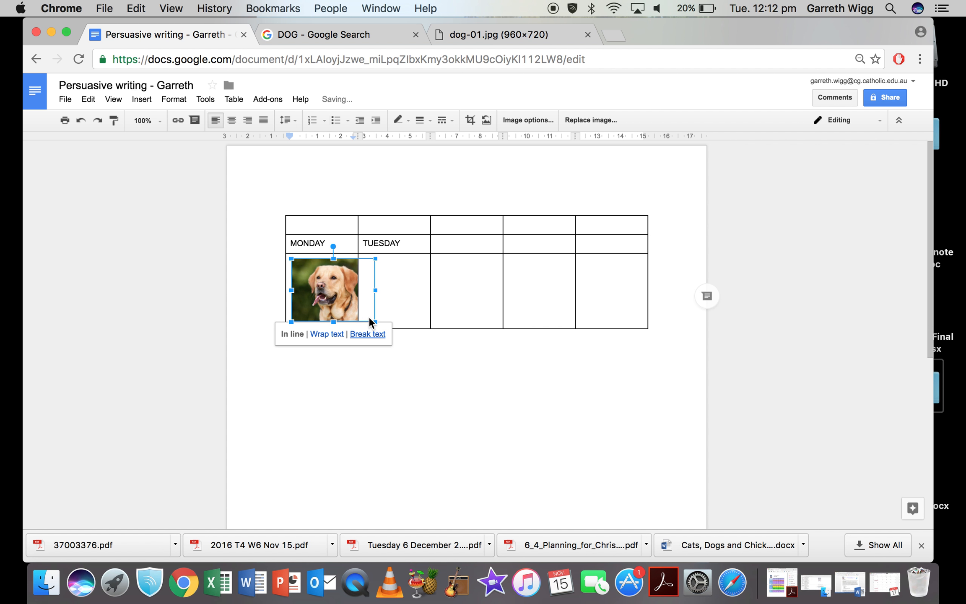
- Add two blank lines below the table
left_click(433, 359)
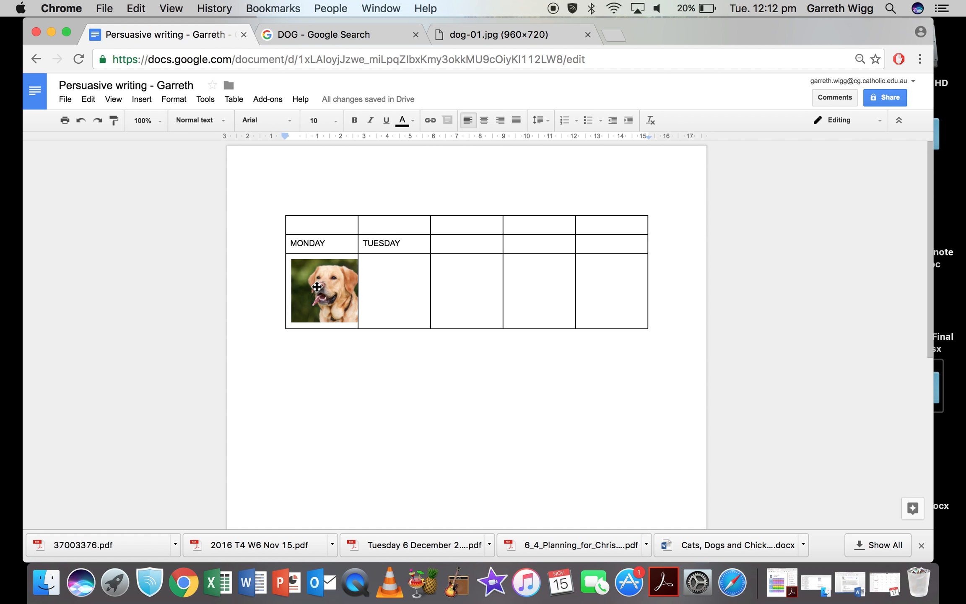
key("Return")
key("Return")
left_click(145, 96)
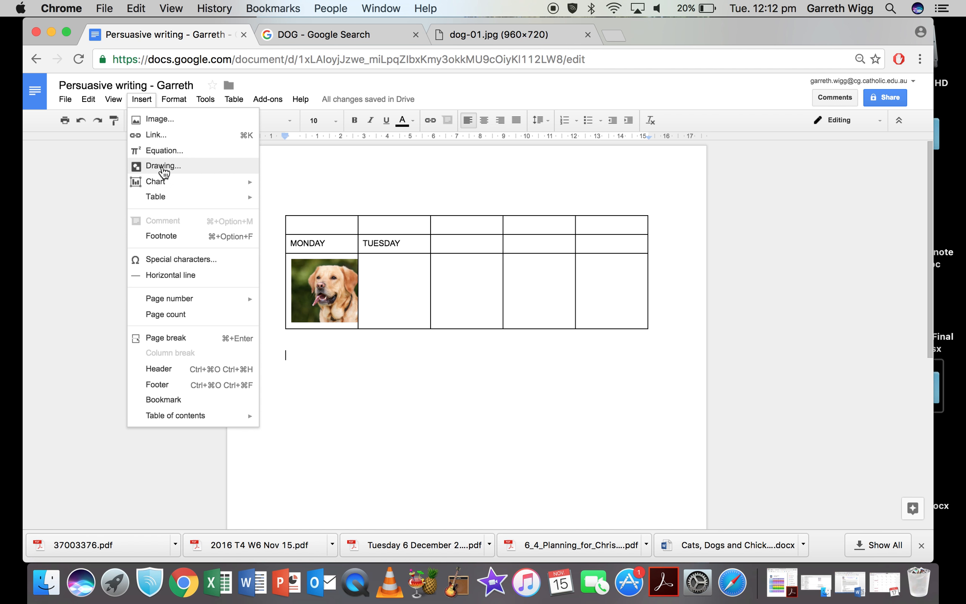
left_click(414, 428)
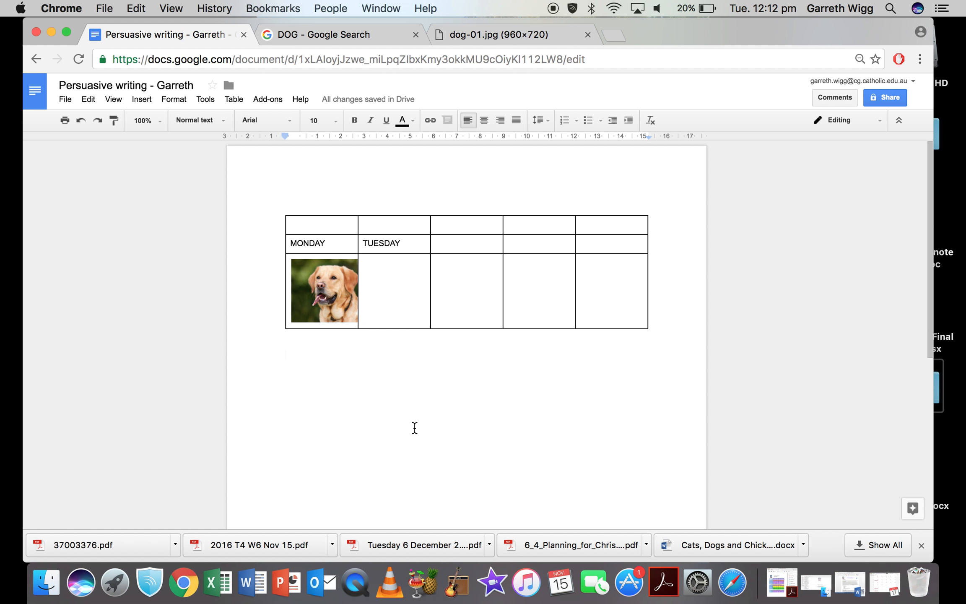